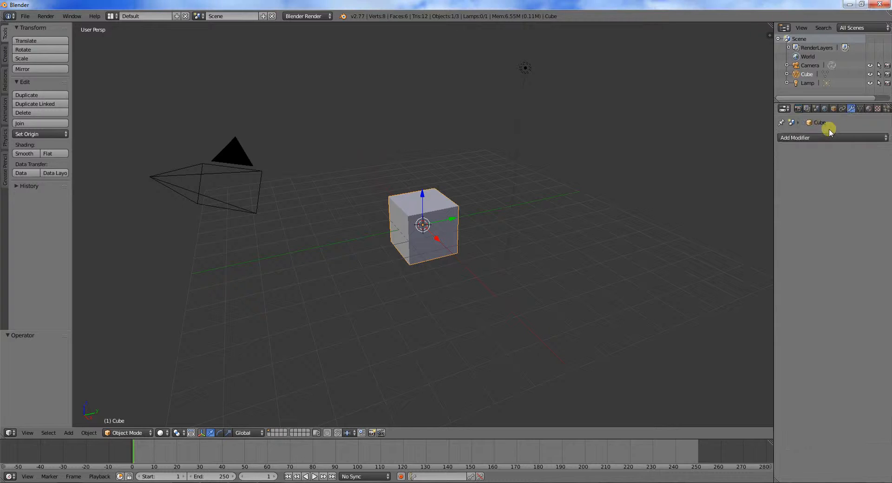
- Add a Corrective Smooth modifier to the cube with a factor of 0.5 and the Simple smooth type
left_click(804, 176)
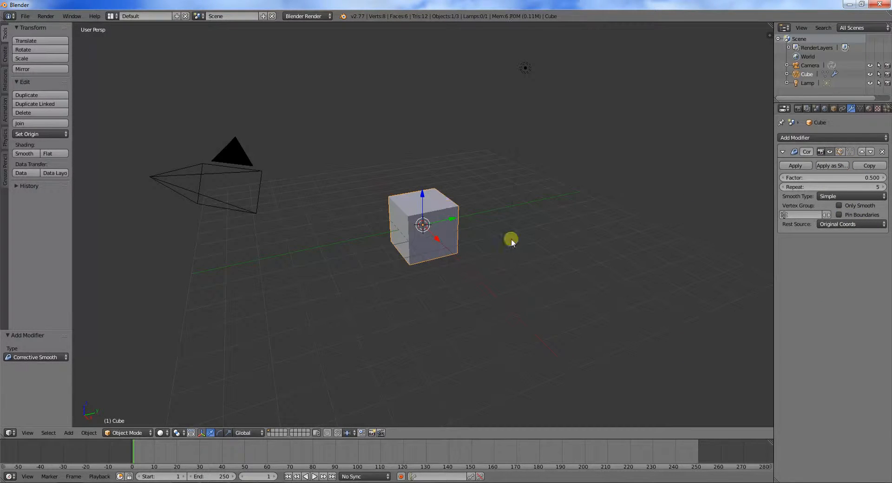
left_click_drag(793, 178, 853, 177)
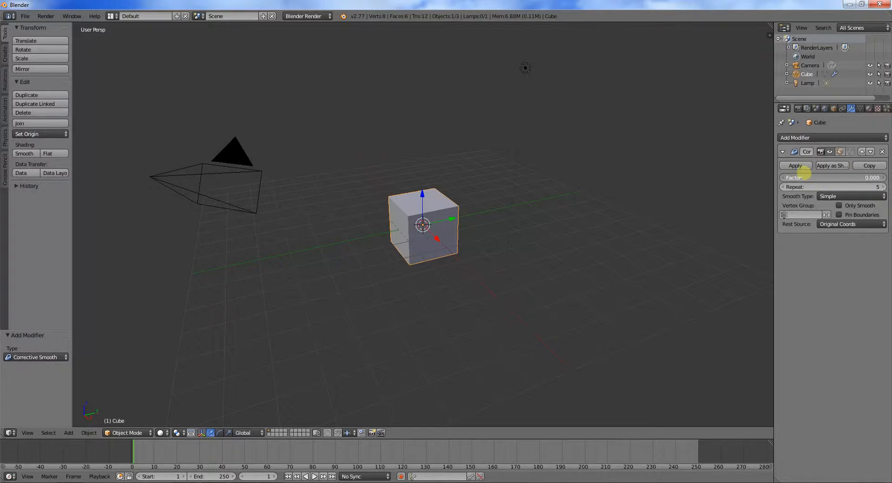
left_click(828, 180)
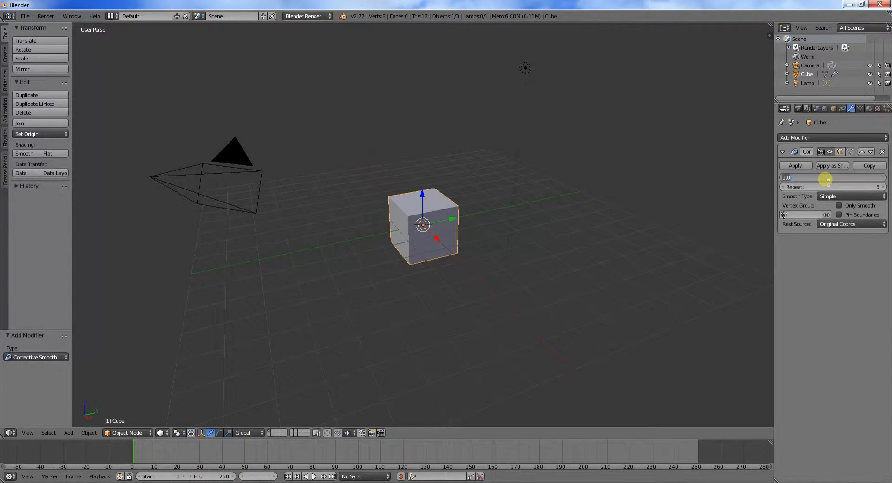
type("0.5")
key("Return")
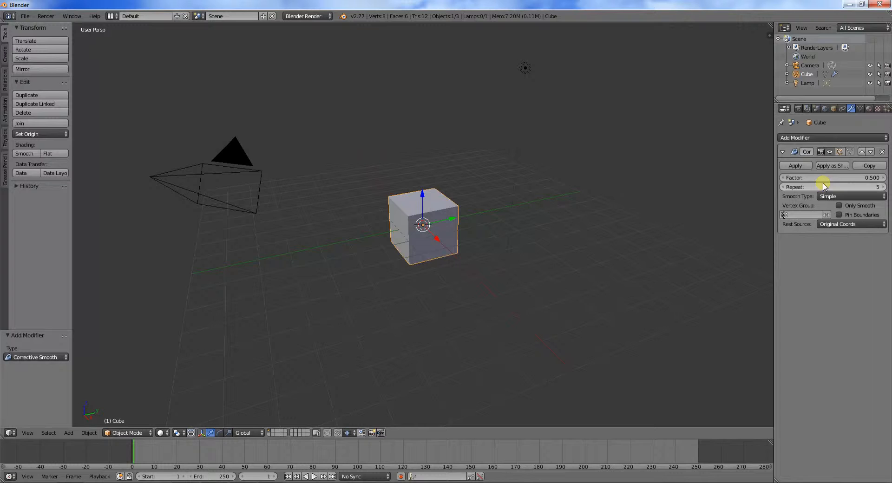
left_click(839, 196)
left_click(837, 185)
left_click(836, 197)
left_click(832, 186)
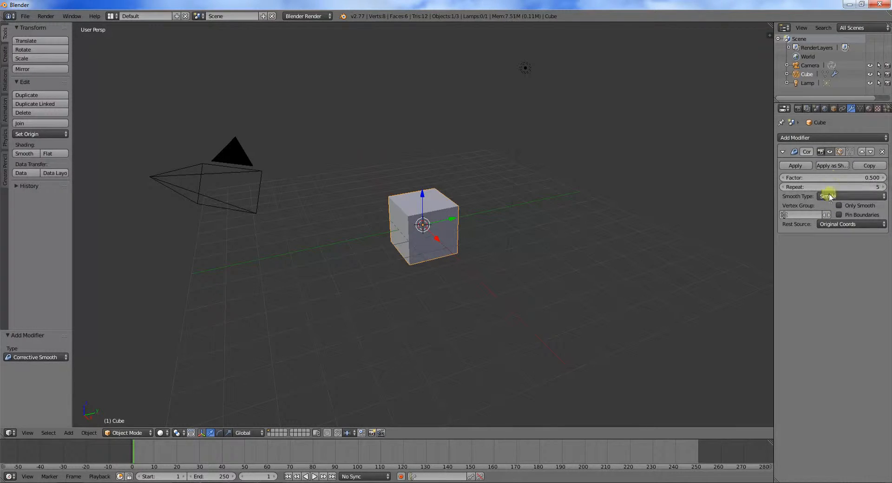
- Toggle the modifier's Only Smooth option on and off in Edit Mode and Object Mode to compare the cube, leaving it off
key("Tab")
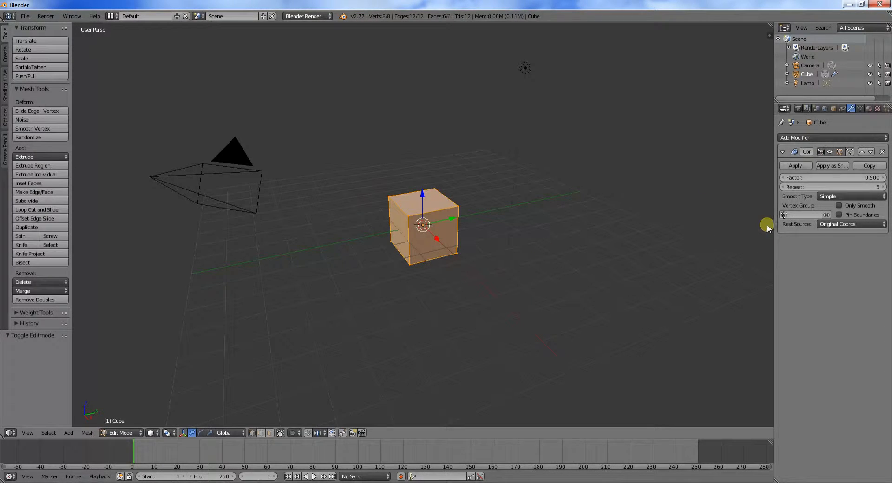
left_click(839, 205)
left_click(839, 206)
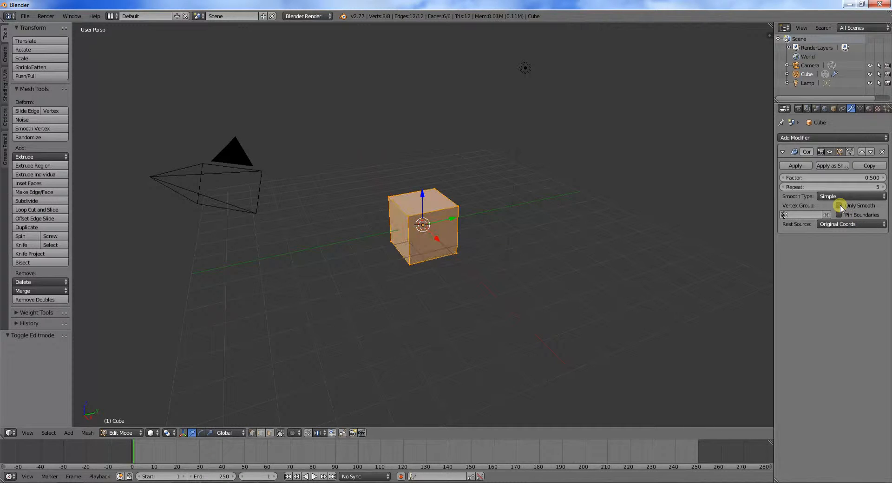
key("Tab")
left_click(839, 205)
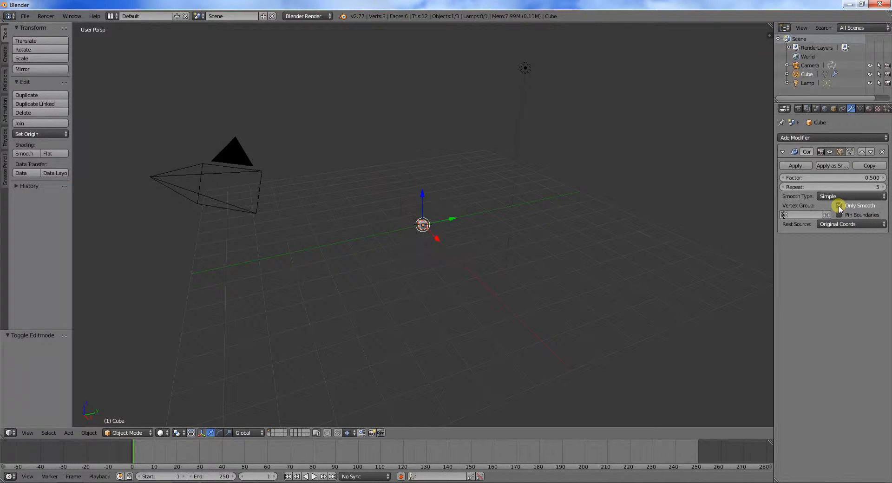
left_click(840, 205)
left_click(839, 205)
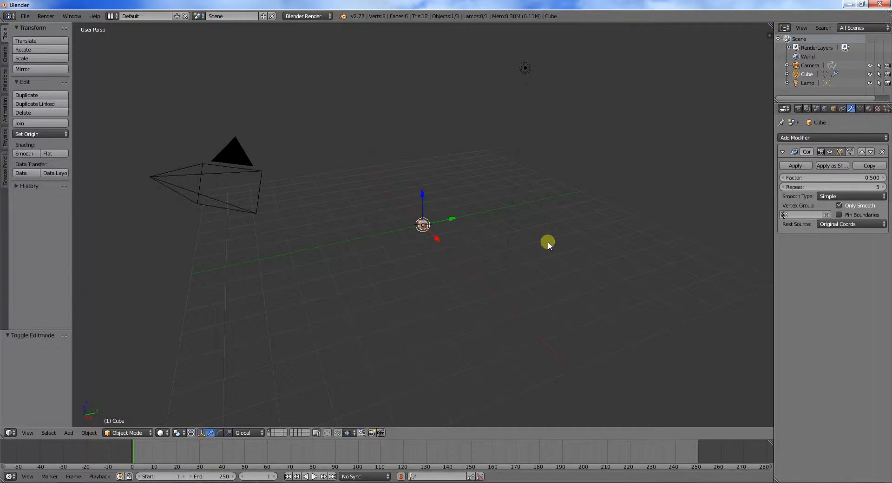
scroll(532, 235, "up", 5)
left_click(839, 205)
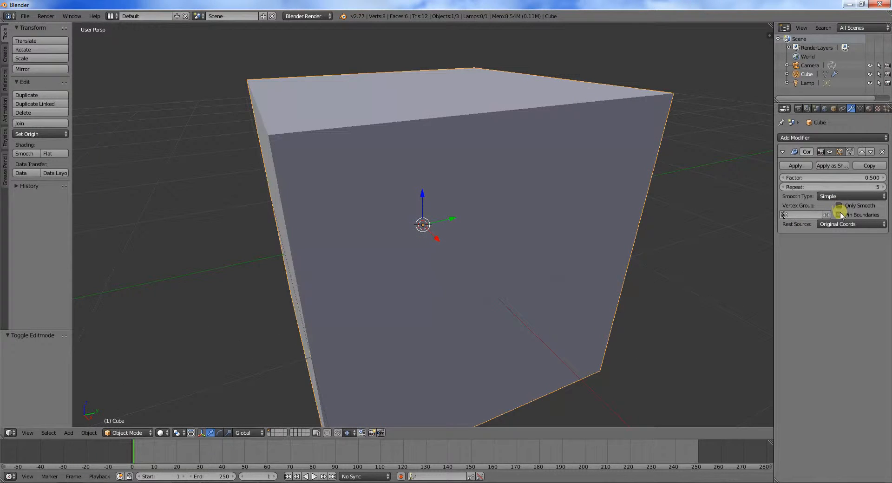
scroll(579, 241, "down", 8)
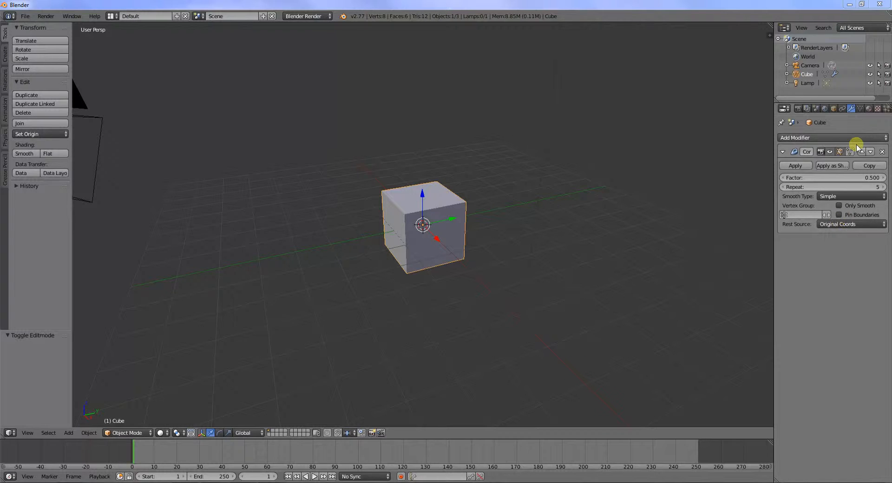
- Widen the properties editor and delete the cube from the scene
left_click_drag(774, 130, 744, 129)
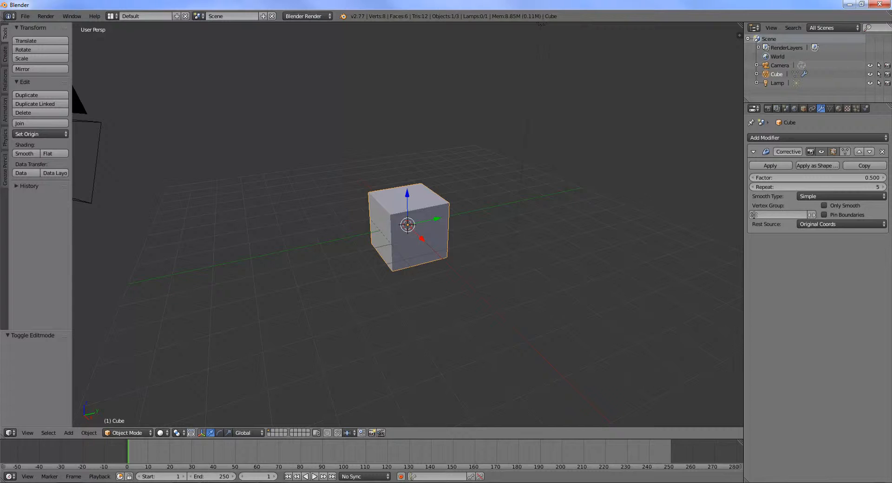
key("x")
left_click(417, 246)
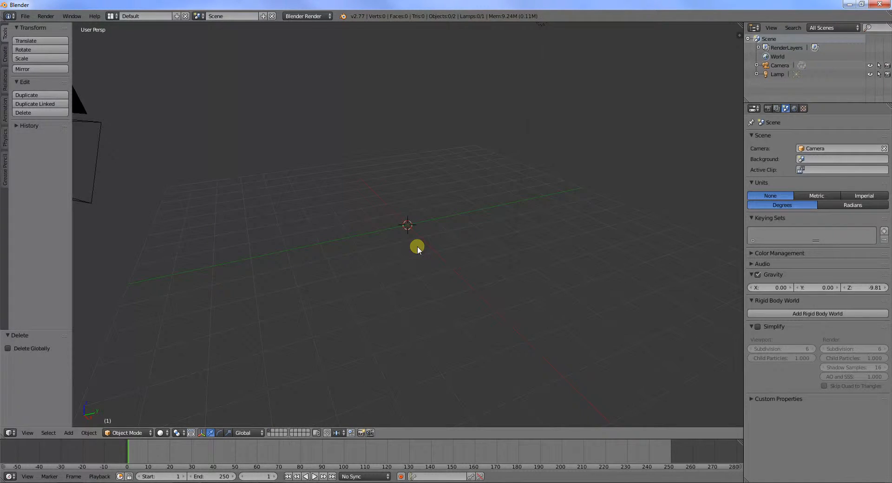
key("shift+a")
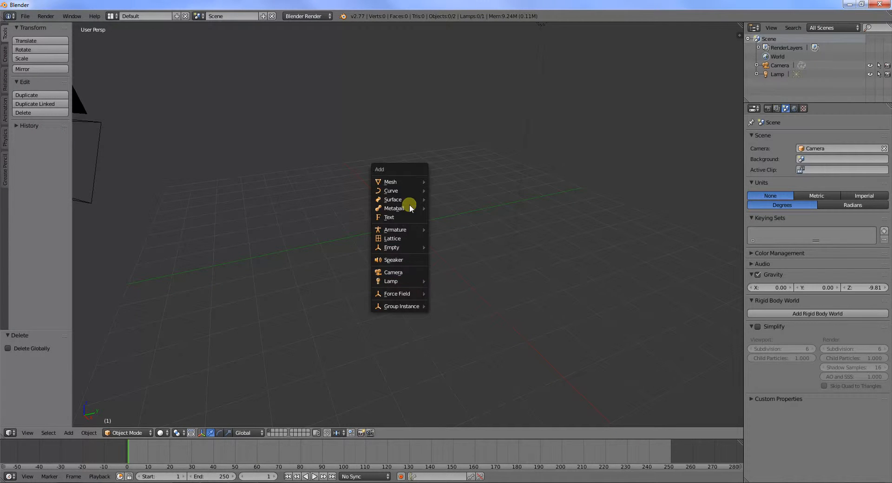
mouse_move(413, 183)
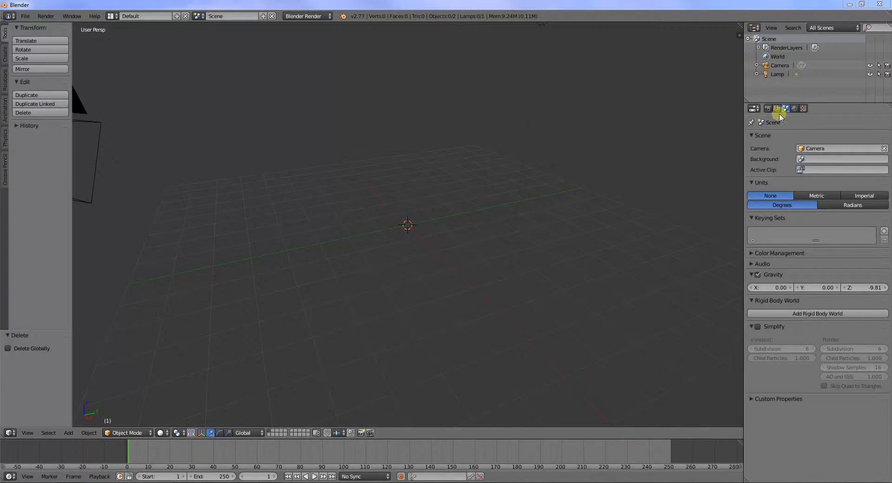
key("shift+a")
mouse_move(454, 219)
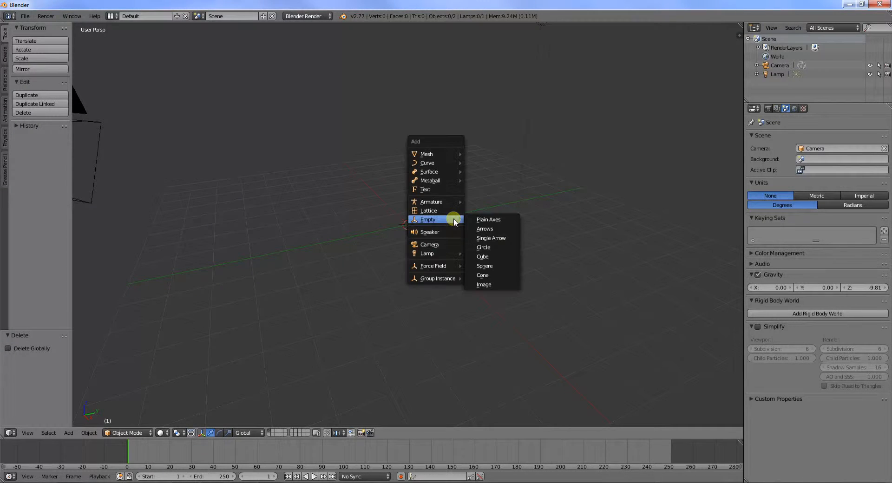
mouse_move(450, 154)
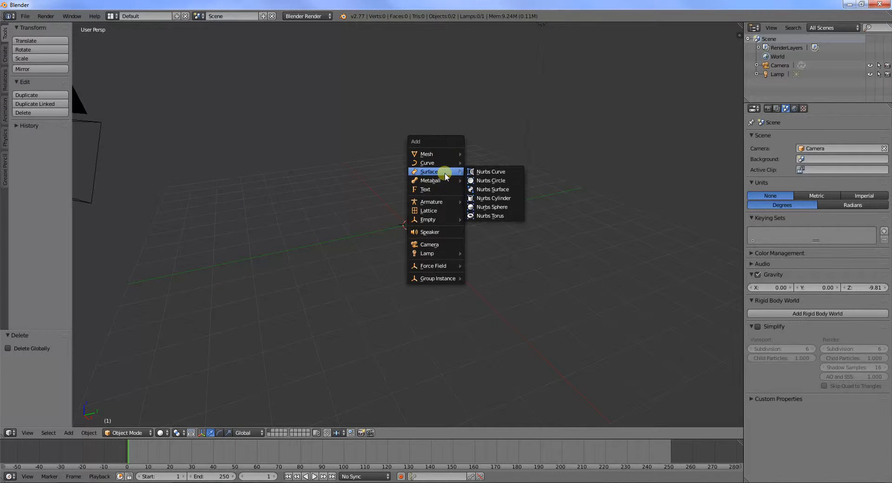
key("Escape")
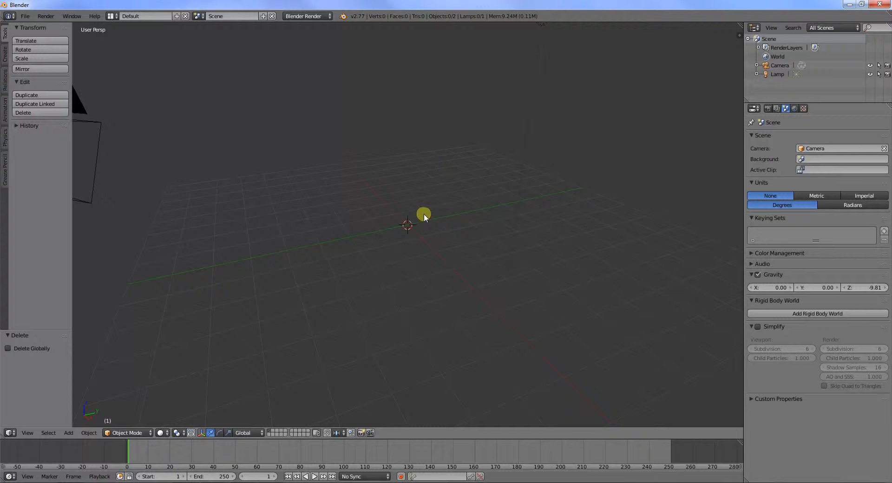
- Add a plane mesh at the scene origin in Object Mode
key("shift+a")
mouse_move(414, 149)
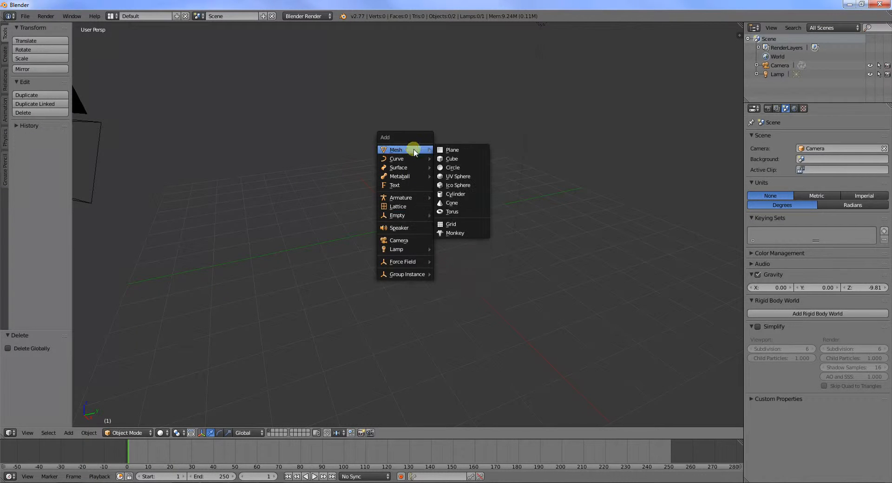
left_click(450, 151)
key("Tab")
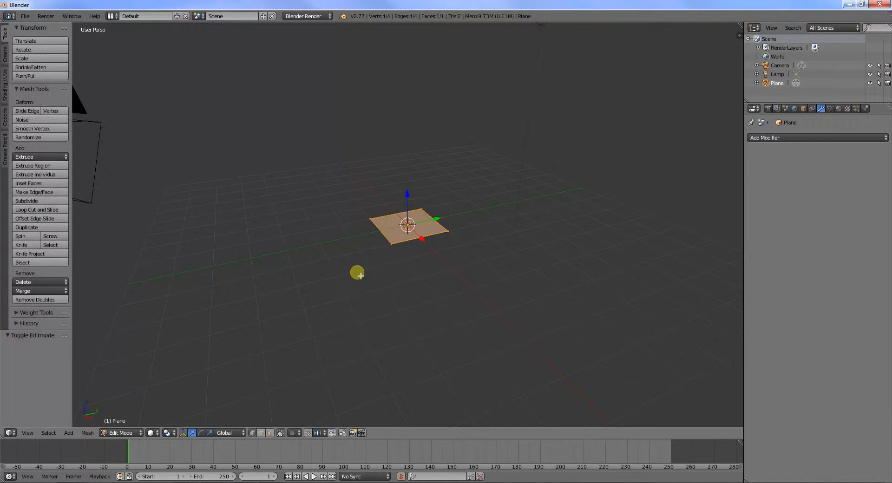
key("shift+a")
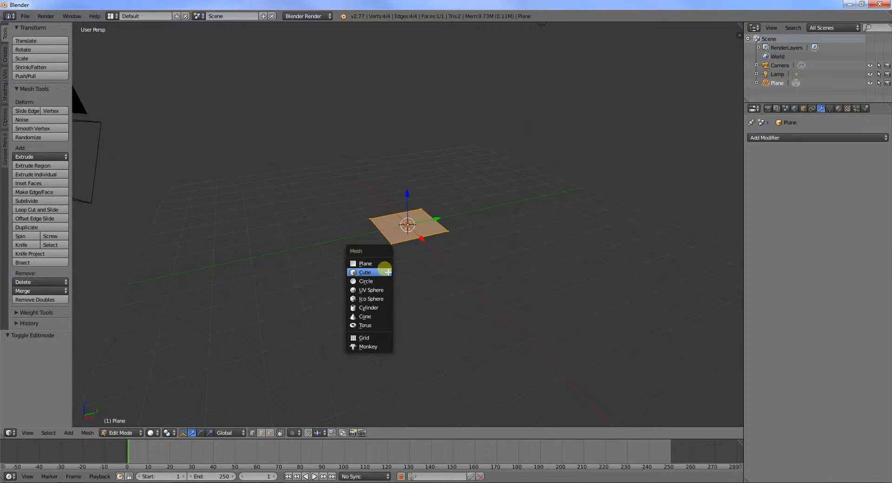
key("Escape")
key("Tab")
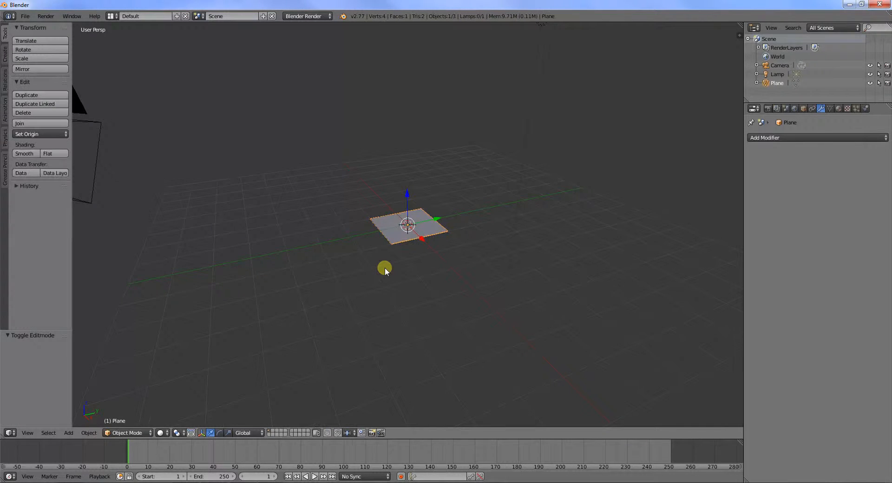
- Add a single-bone armature at the scene origin
key("shift+a")
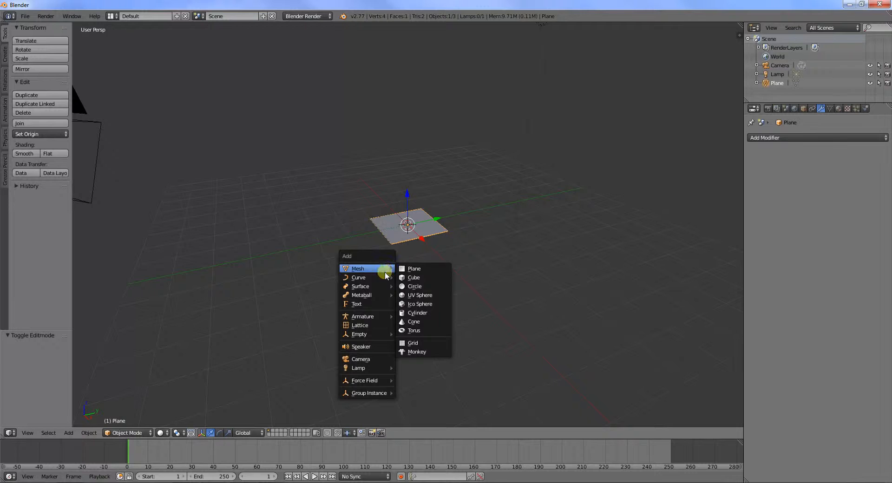
mouse_move(385, 286)
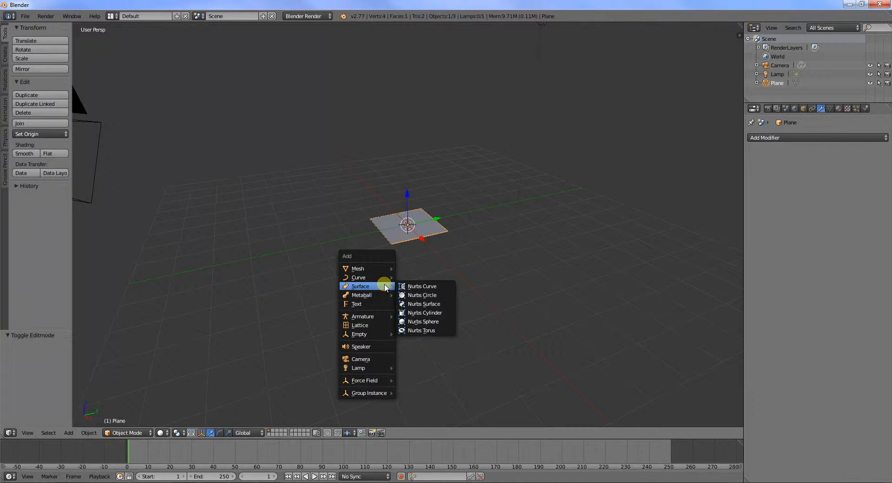
mouse_move(379, 317)
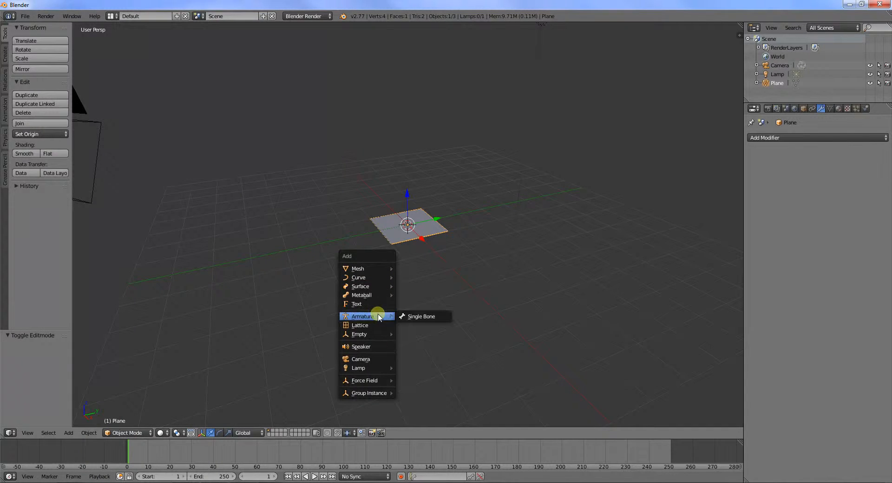
left_click(421, 318)
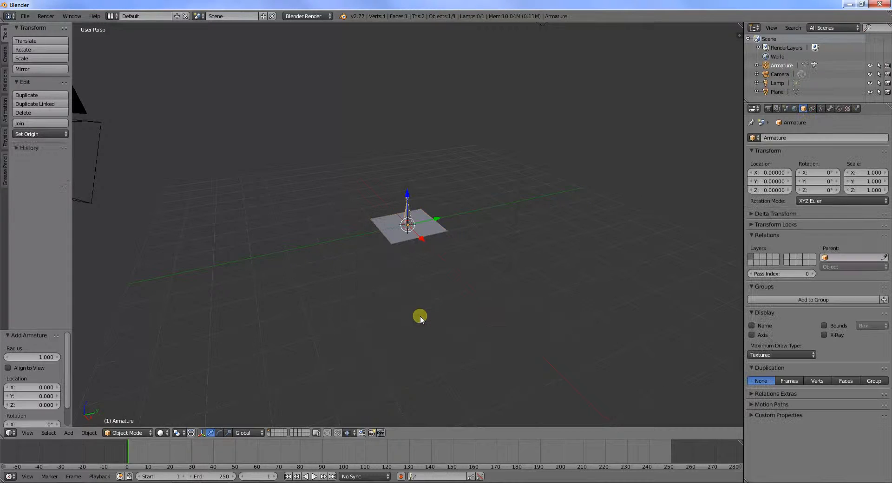
- Raise the armature about 0.49 units along the global Z axis above the plane
scroll(442, 184, "up", 5)
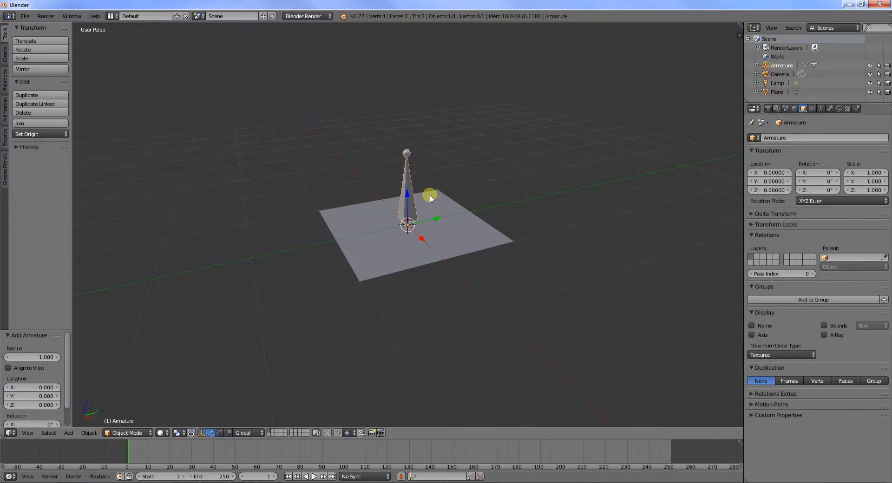
key("g")
key("x")
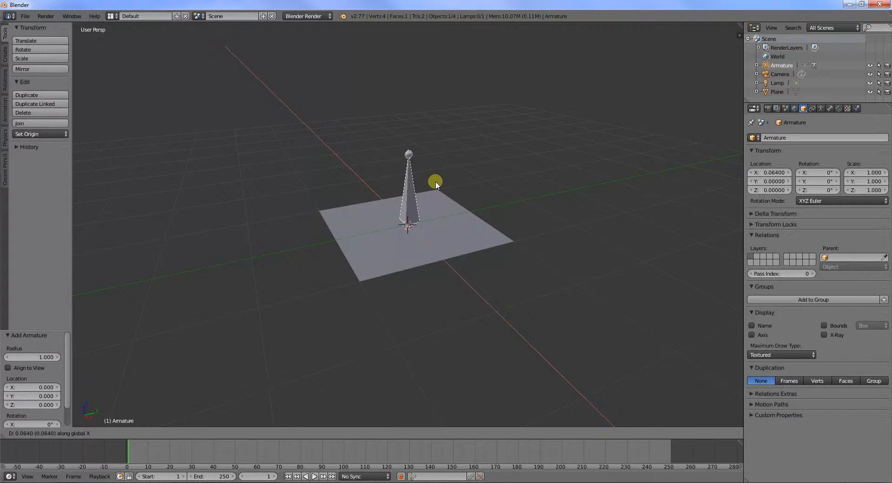
key("z")
left_click(439, 175)
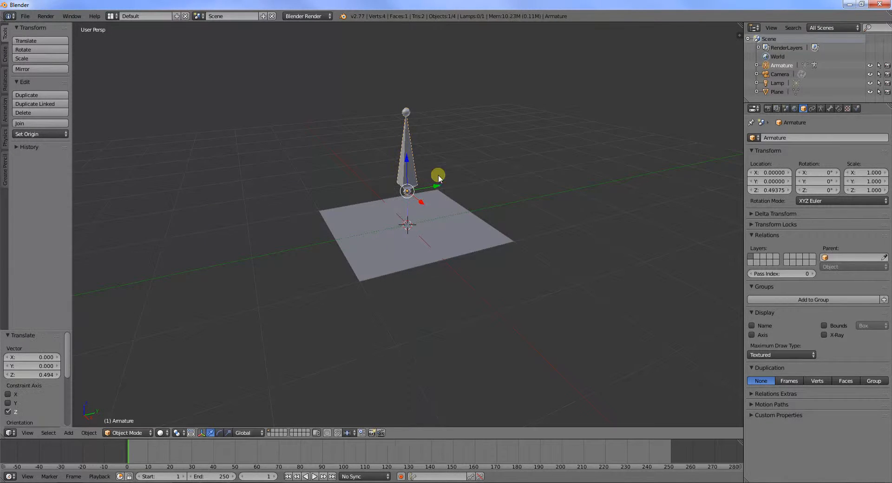
- Switch the armature to Rest Position and back to Pose Position, and check the bone's settings
left_click(822, 109)
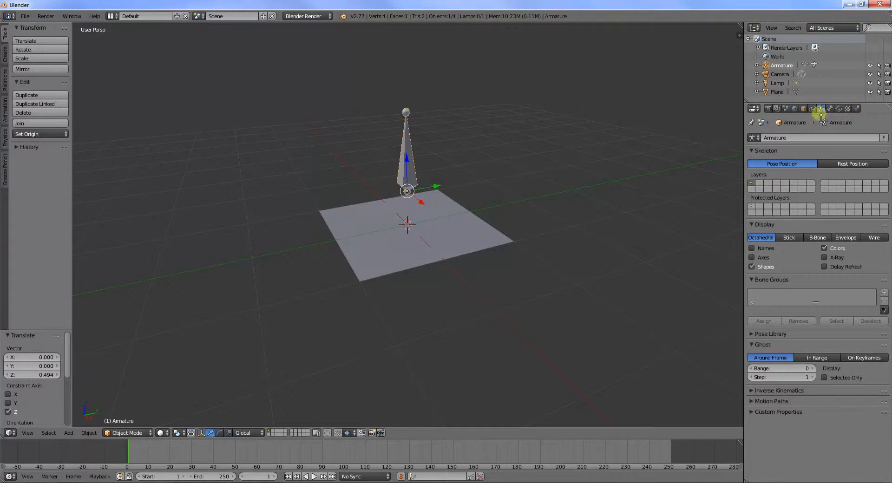
left_click(842, 164)
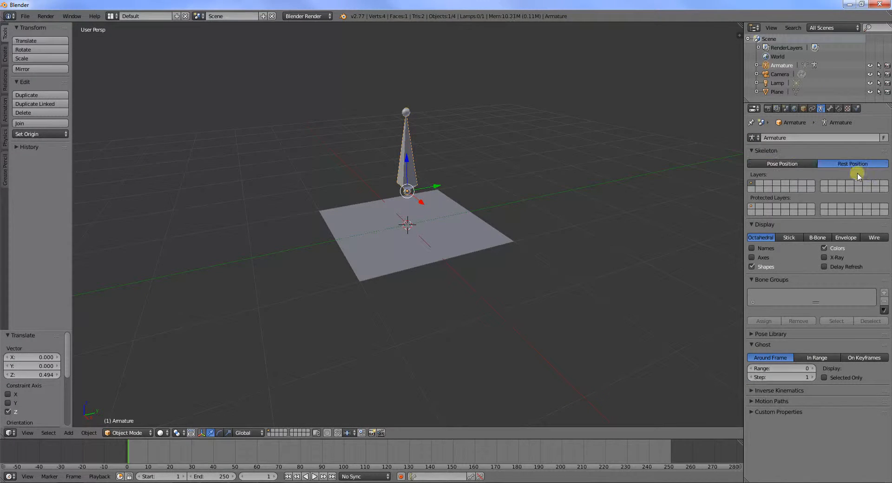
left_click(799, 163)
left_click(828, 109)
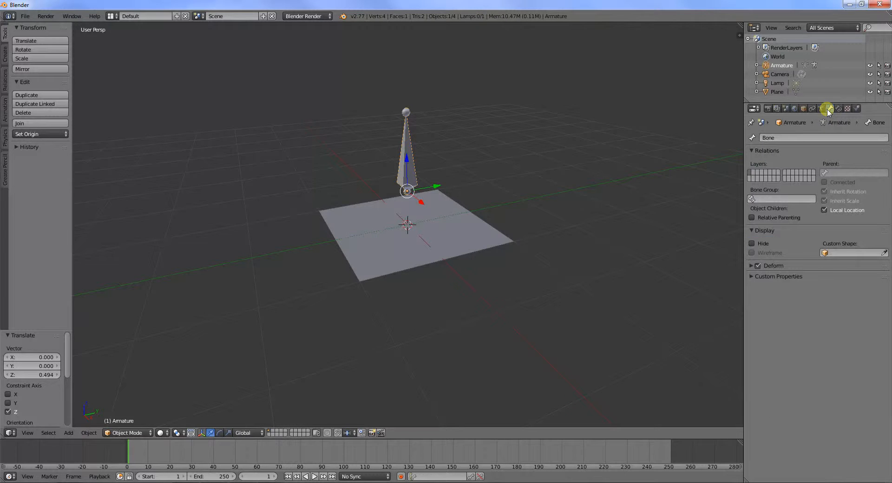
left_click(819, 109)
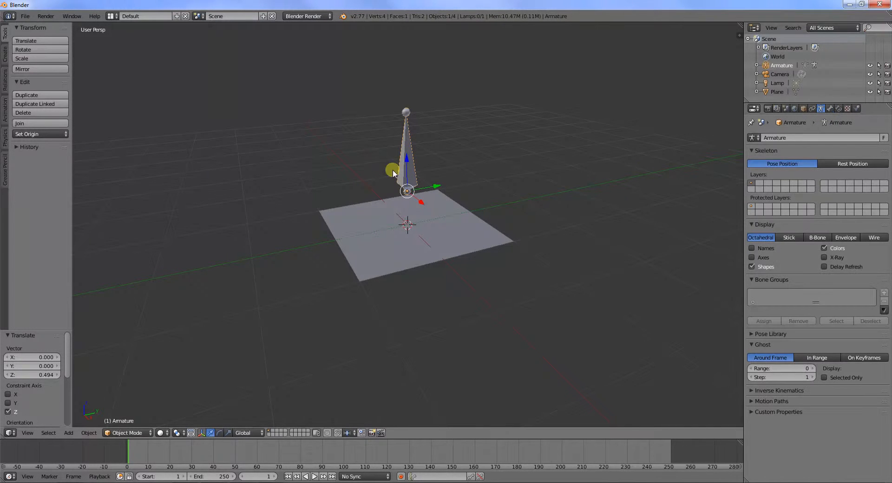
- Delete the armature and select the plane
key("x")
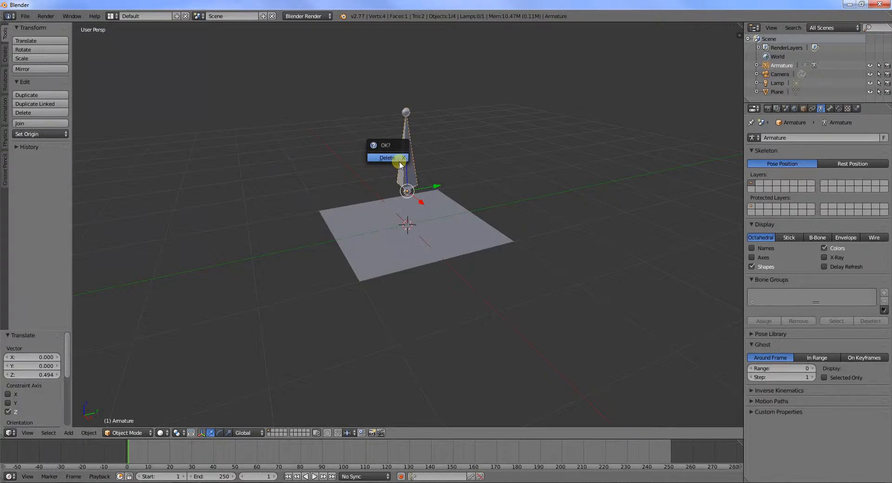
left_click(401, 158)
right_click(416, 221)
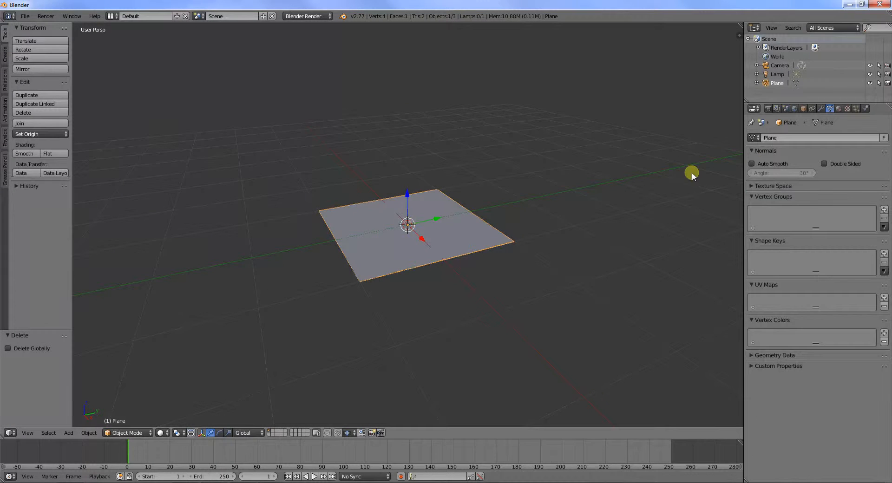
- Add a Corrective Smooth modifier to the plane and examine its display options
left_click(821, 107)
left_click(812, 136)
left_click(795, 176)
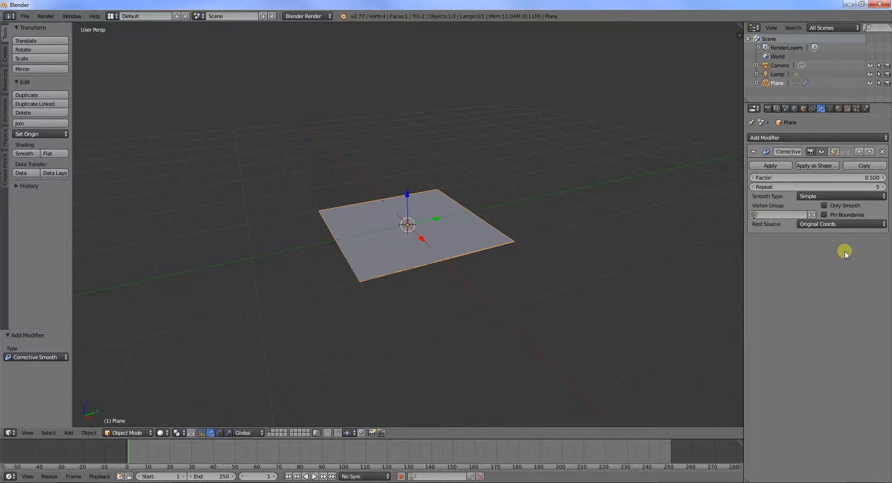
left_click(833, 152)
- Look through the creation, relations, animation, physics and Grease Pencil tool sets and return to the general object tools
left_click(6, 57)
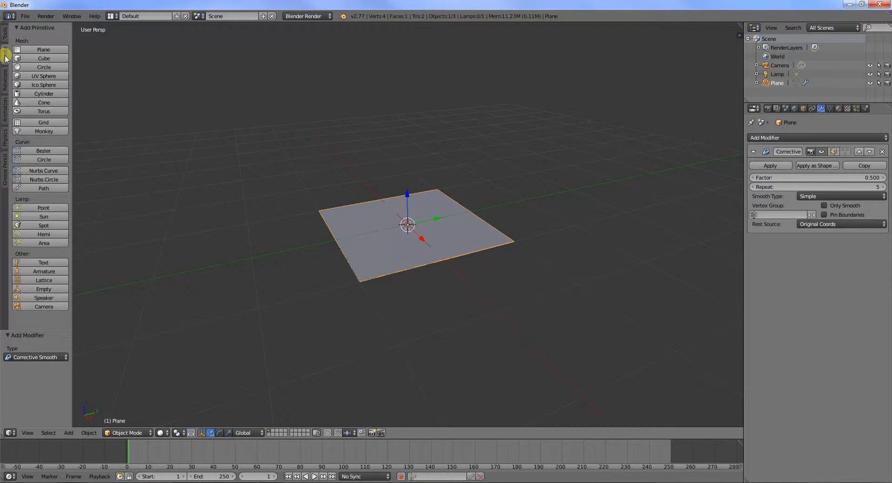
left_click(6, 79)
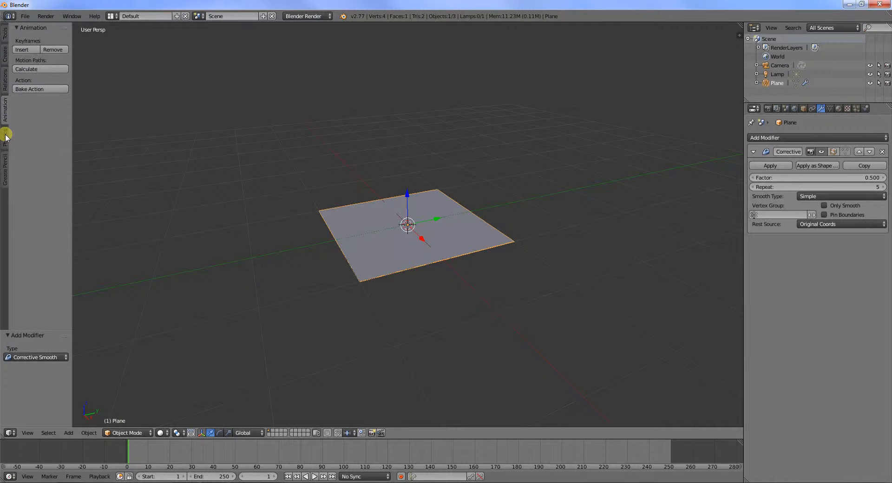
left_click(5, 132)
left_click(5, 114)
left_click(6, 136)
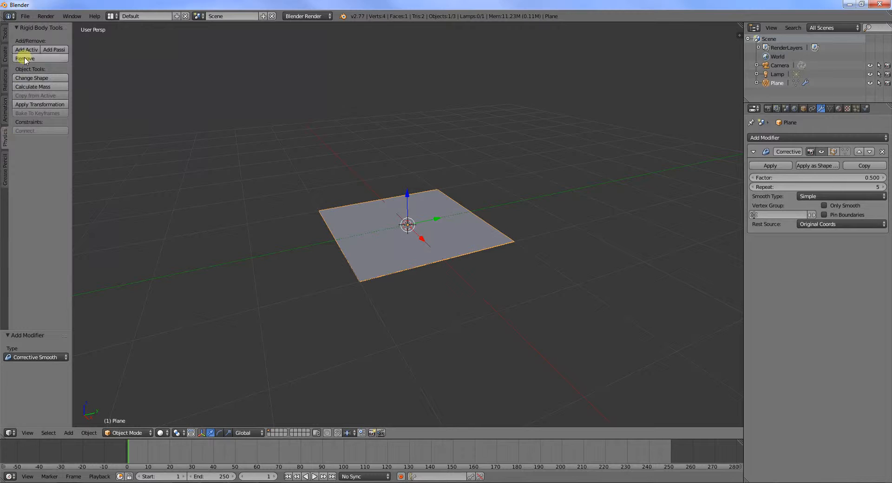
left_click(6, 161)
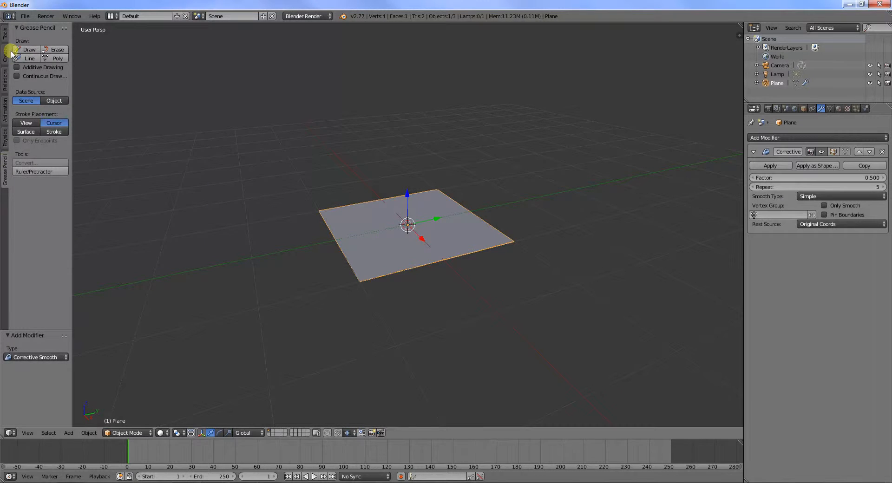
left_click(5, 33)
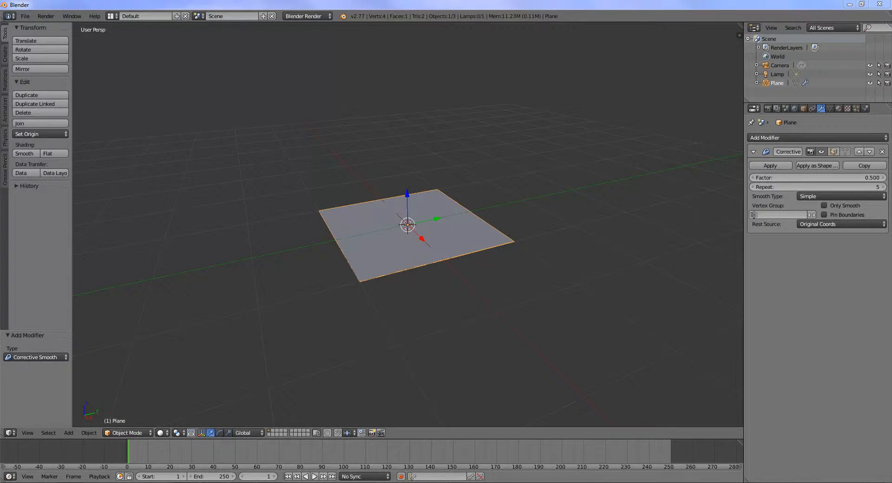
- Check the modifier's Smooth Type setting and toggle Only Smooth on and off to compare its effect on the plane
middle_click_drag(447, 211, 457, 221)
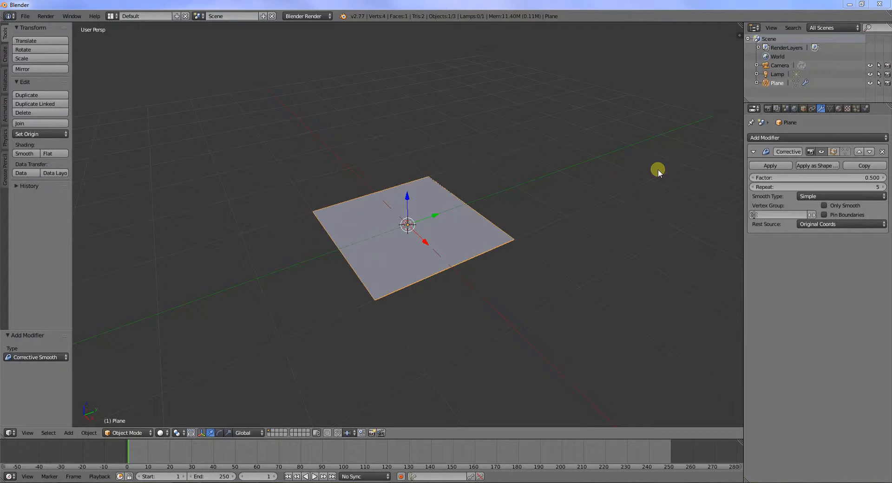
left_click(801, 196)
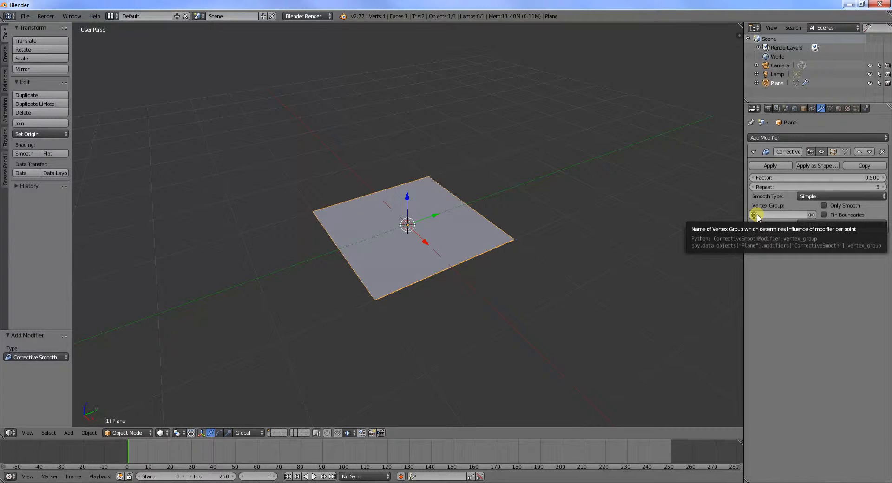
left_click(824, 205)
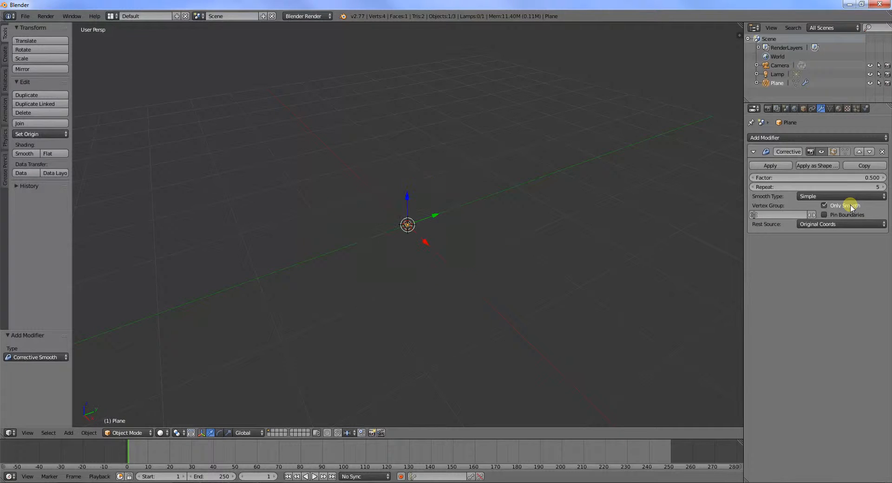
left_click(852, 208)
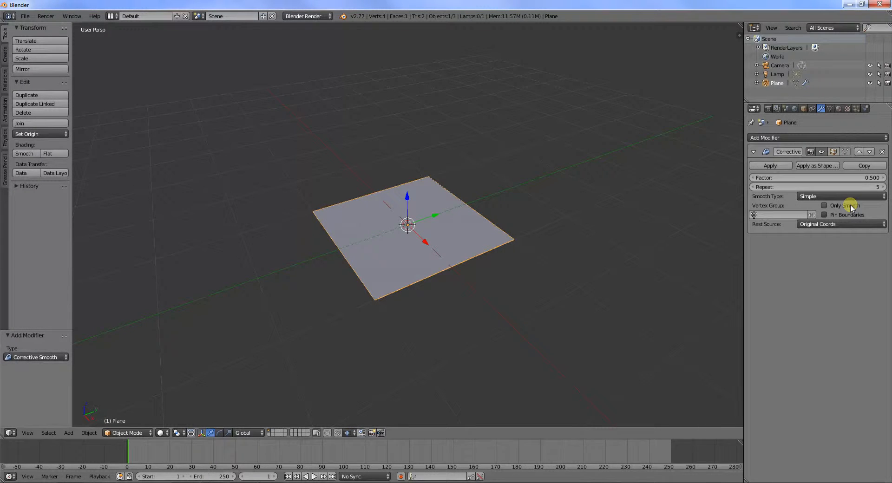
left_click(852, 208)
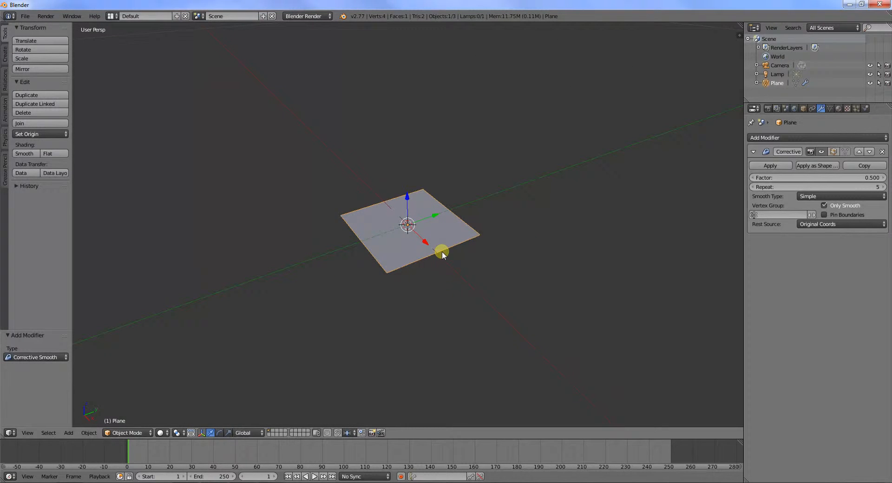
left_click(824, 206)
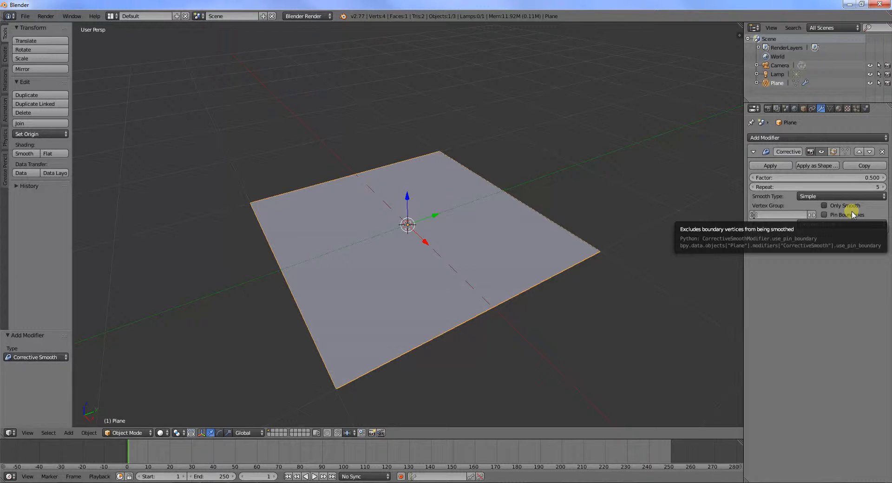
left_click(825, 206)
left_click(826, 207)
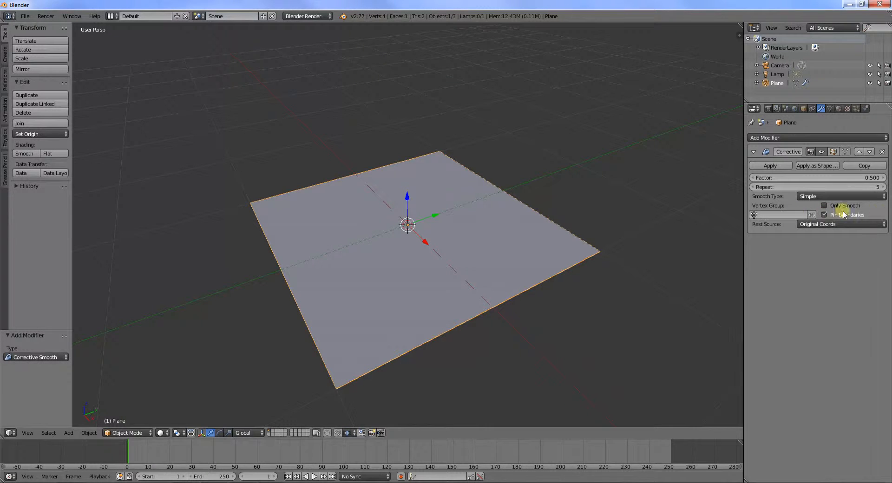
- Disable Pin Boundaries on the Corrective Smooth modifier and examine its Rest Source options
left_click(825, 216)
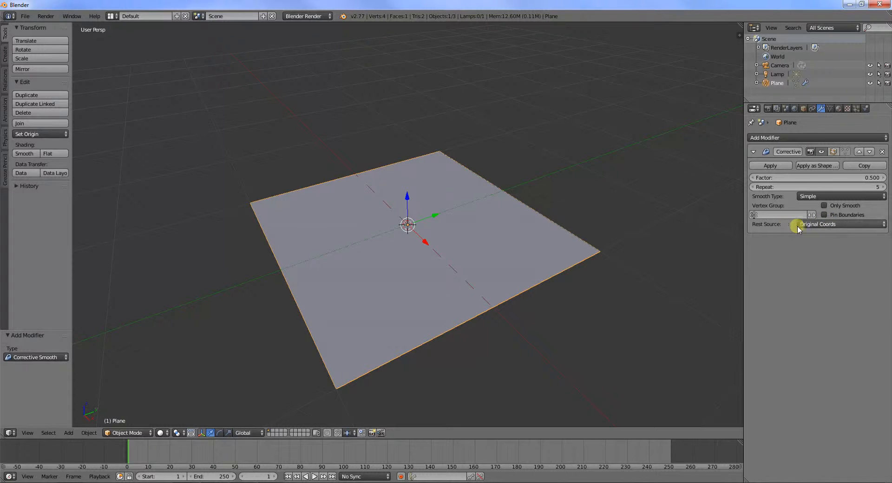
left_click(842, 225)
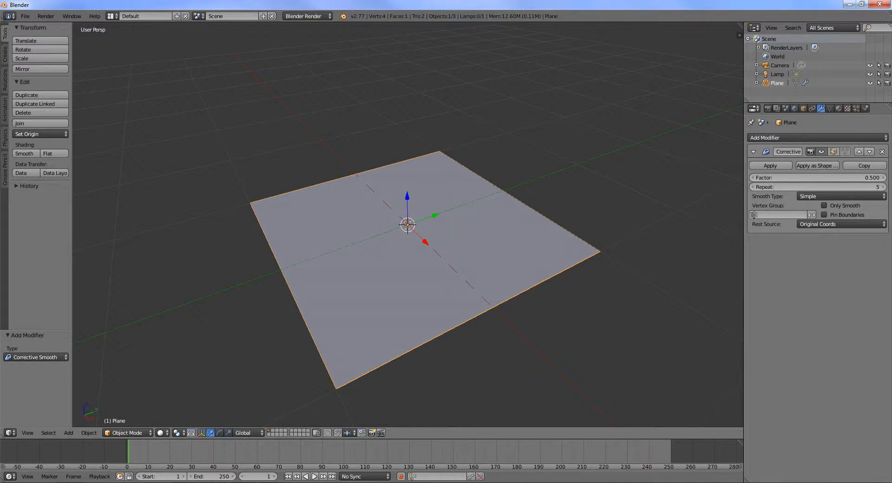
left_click(811, 224)
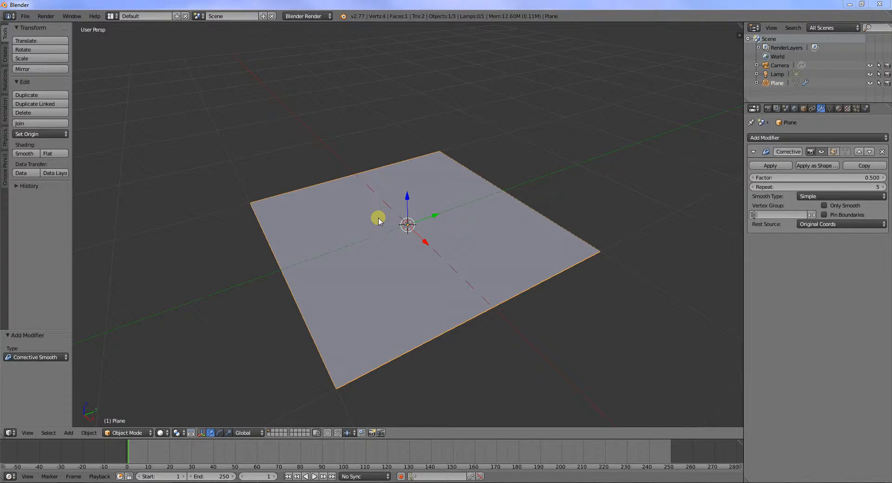
- Delete the plane with its modifier and add a fresh mesh plane of radius 1 at the scene origin
key("x")
left_click(398, 233)
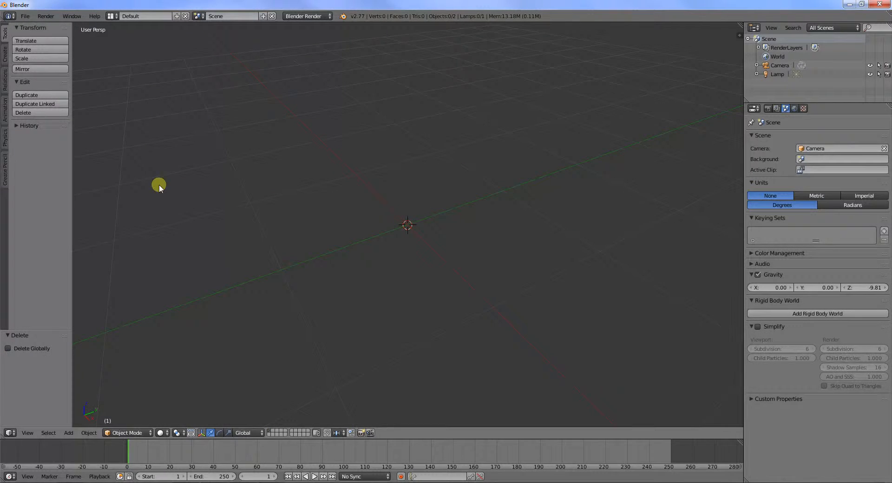
key("shift+a")
mouse_move(387, 182)
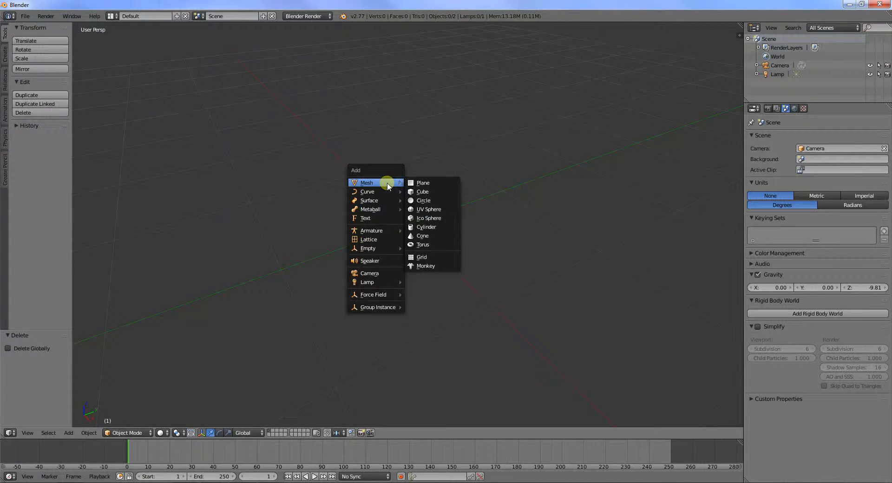
left_click(420, 183)
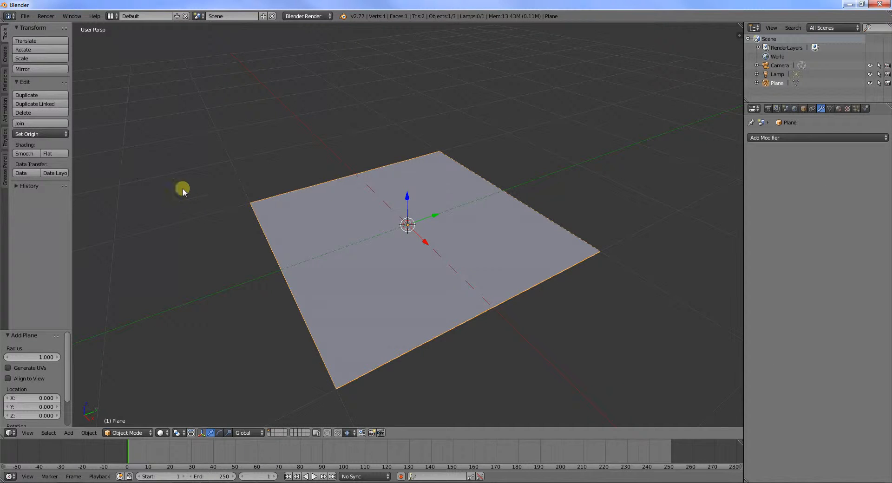
- Delete the plane and add a mesh cube of radius 1 at the scene origin
key("Delete")
key("shift+a")
mouse_move(238, 198)
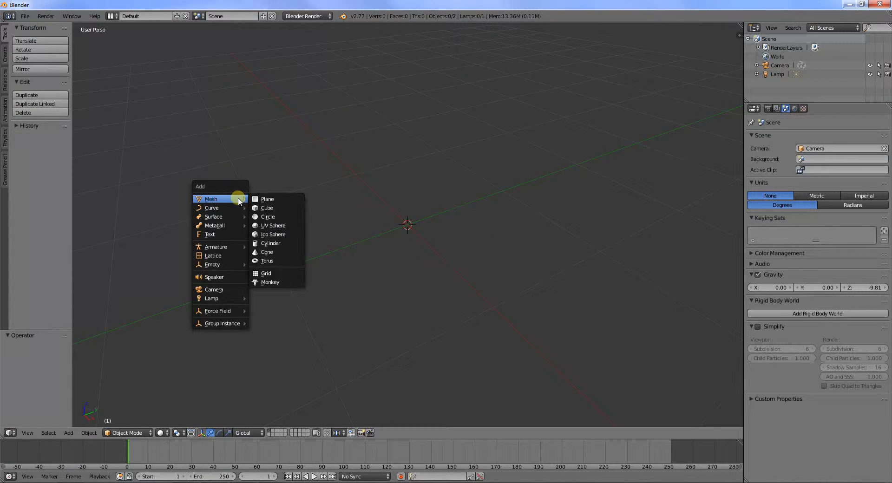
left_click(268, 208)
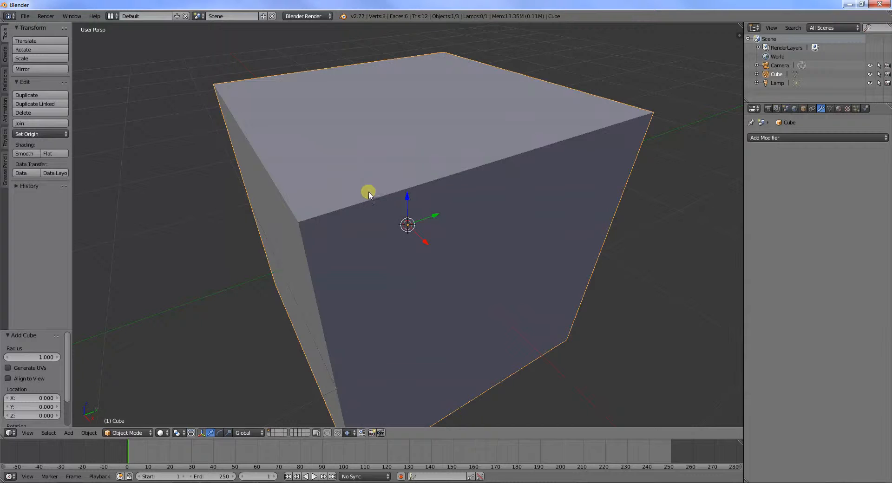
- Enter Edit Mode on the cube and randomize its vertices by an amount of 0.1
scroll(369, 194, "down", 5)
key("Tab")
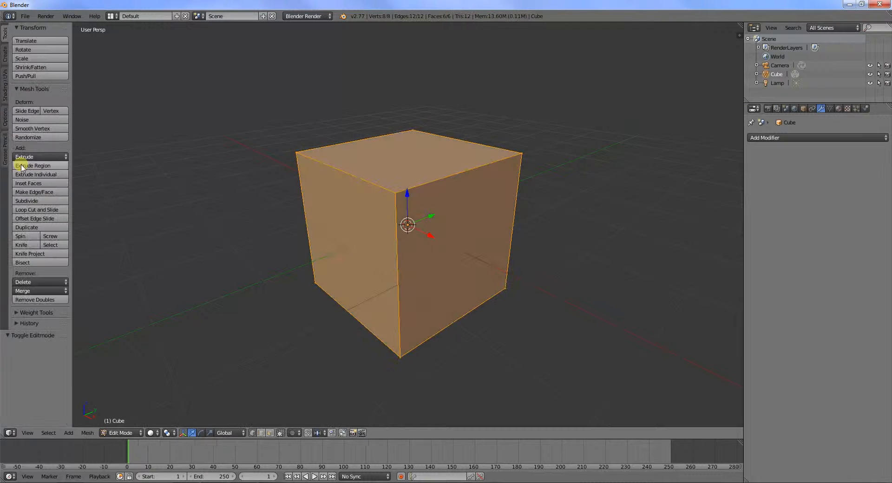
left_click(32, 137)
left_click(32, 137)
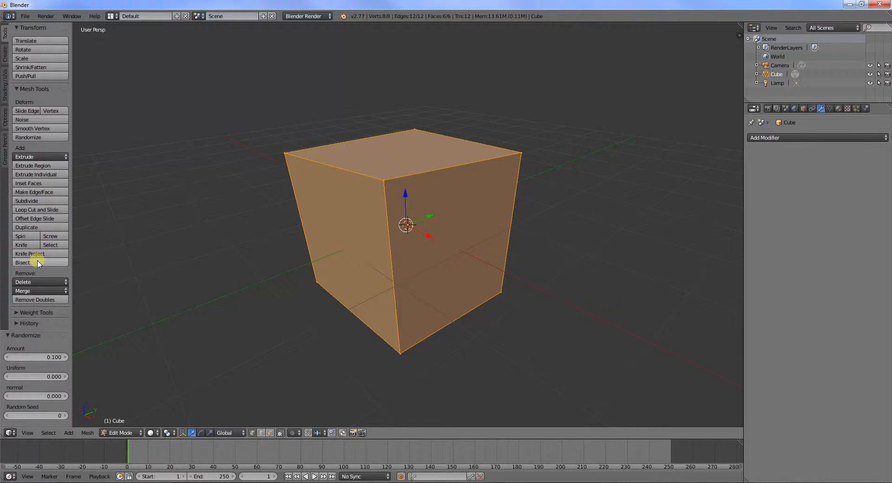
- Subdivide the whole cube mesh three times with one cut each
left_click(39, 201)
left_click(39, 201)
left_click(40, 202)
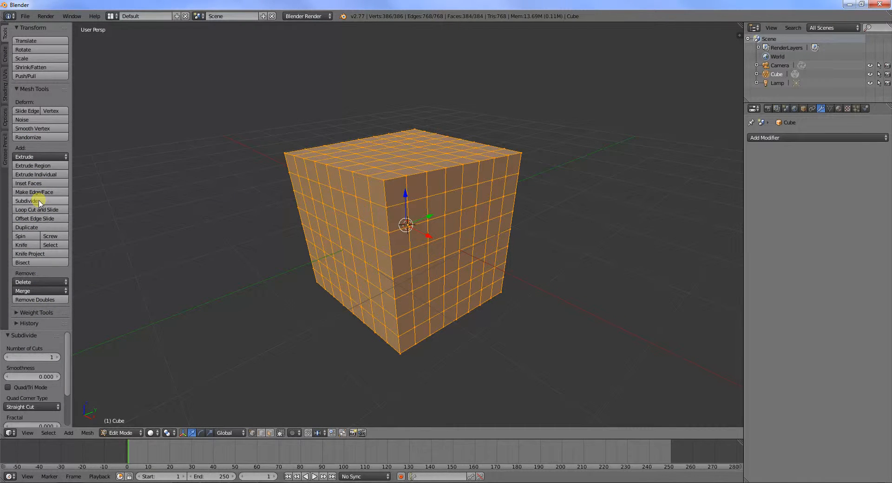
- Randomize the subdivided cube's vertices repeatedly by 0.1 to distort it into a spiky shape
left_click(39, 140)
left_click(40, 141)
left_click(39, 140)
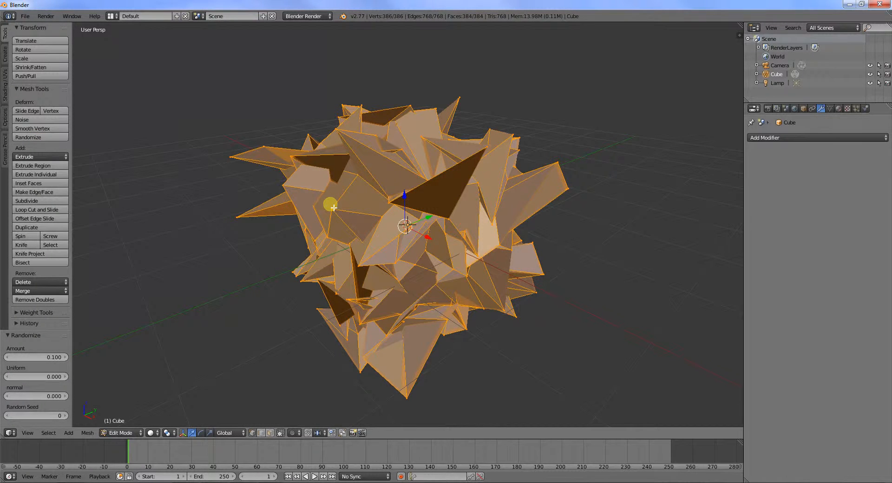
key("g")
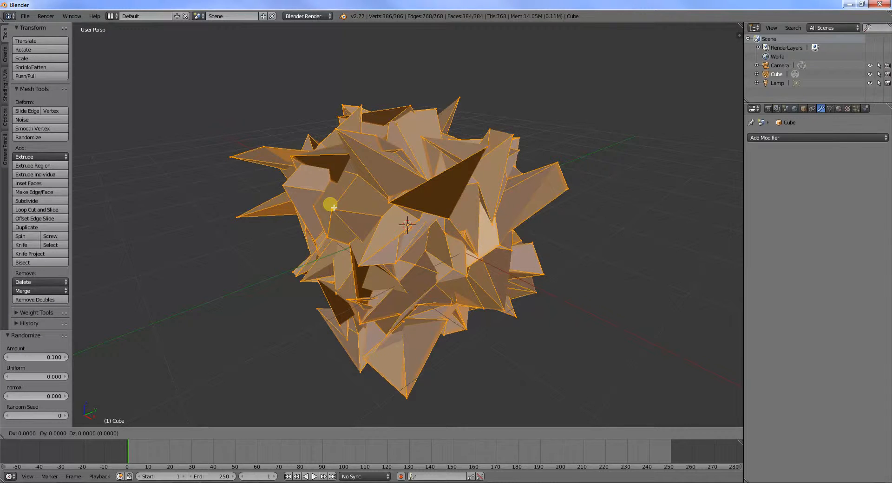
key("z")
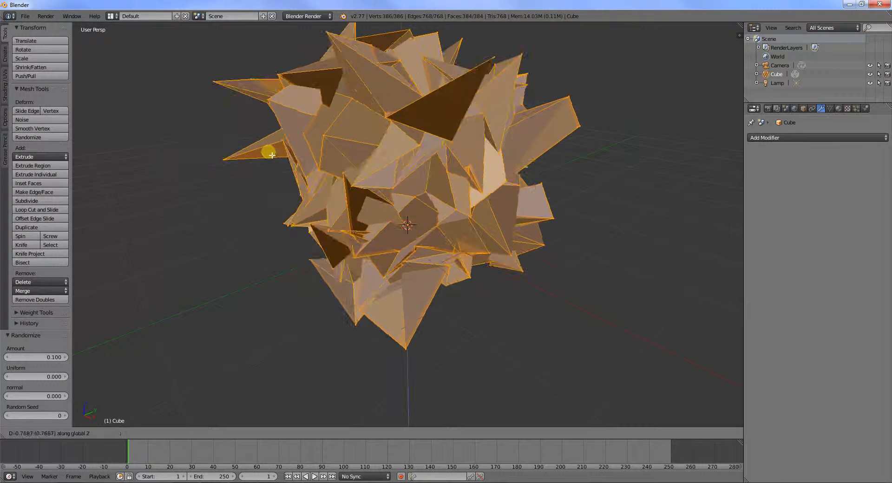
right_click(272, 159)
- Show the mesh in wireframe, box-select its upper half and raise it about 2.39 units along the global Z axis
key("z")
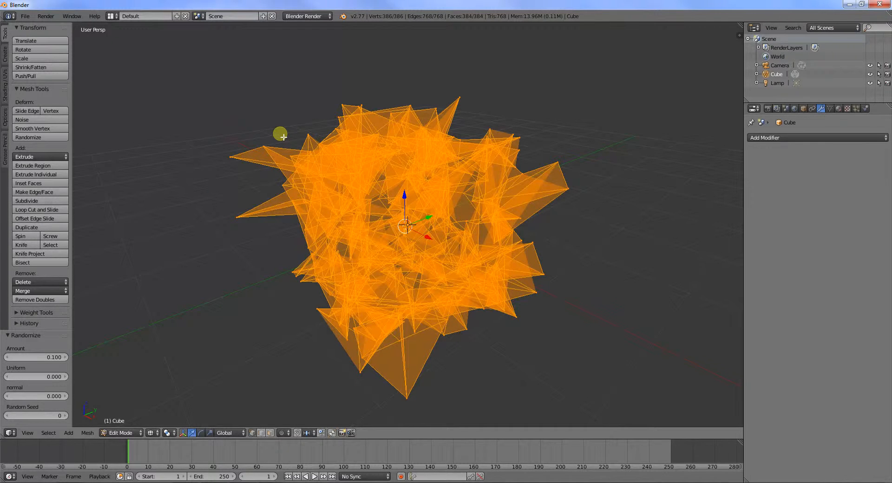
key("a")
key("b")
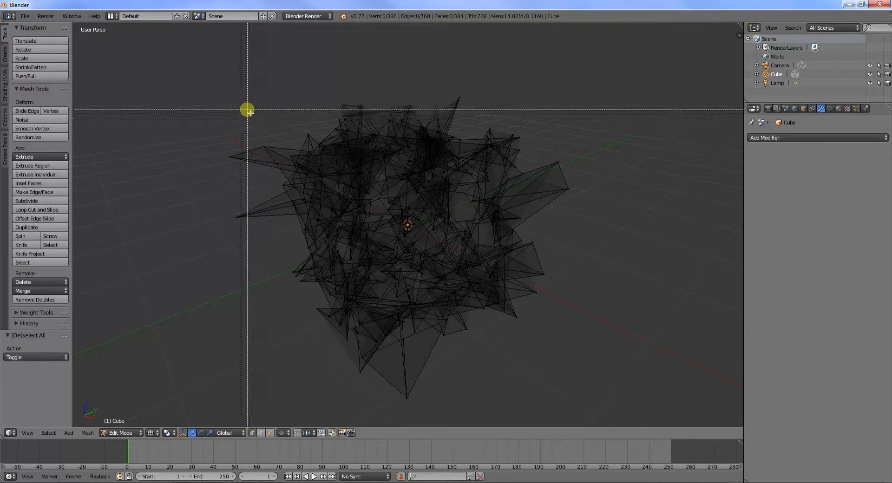
left_click_drag(211, 78, 594, 231)
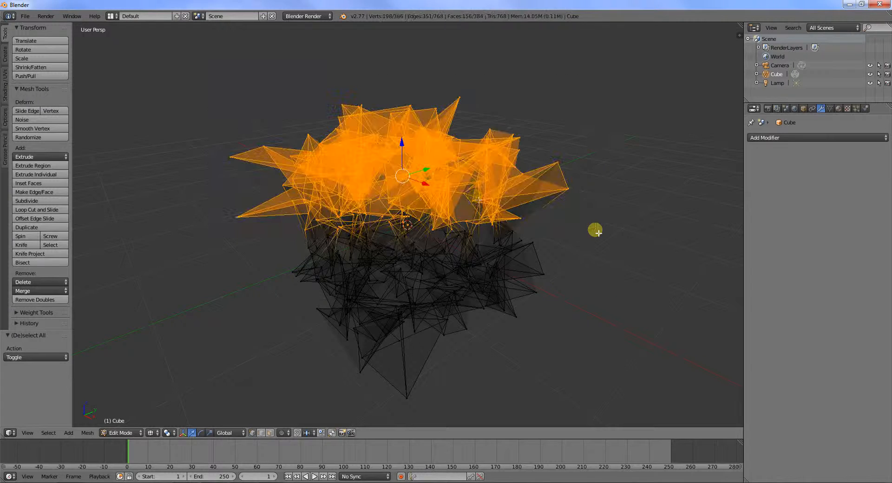
scroll(432, 185, "down", 3)
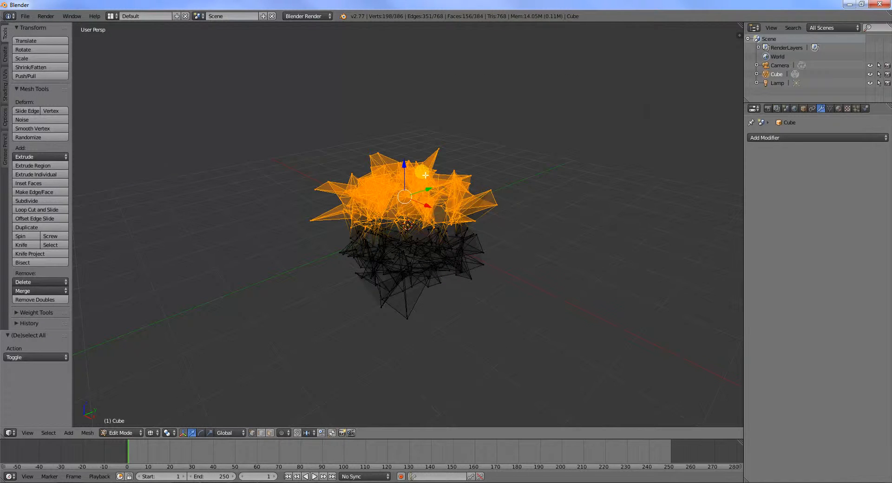
key("g")
key("z")
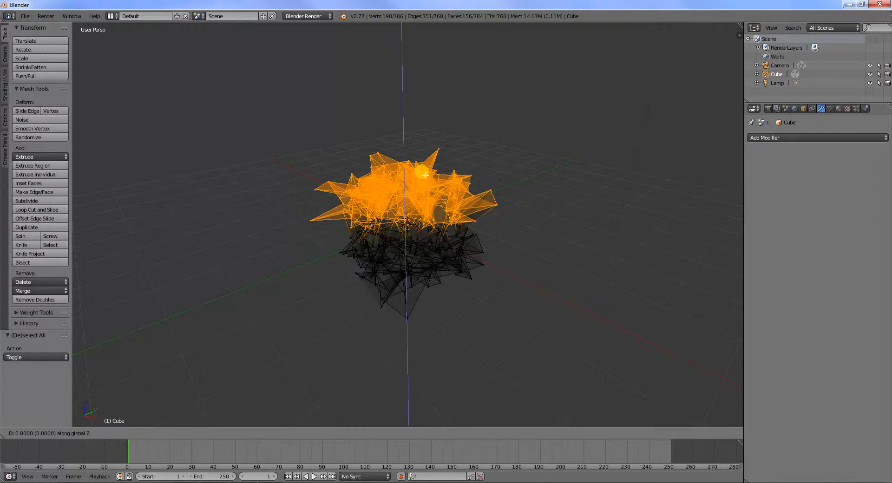
left_click(411, 67)
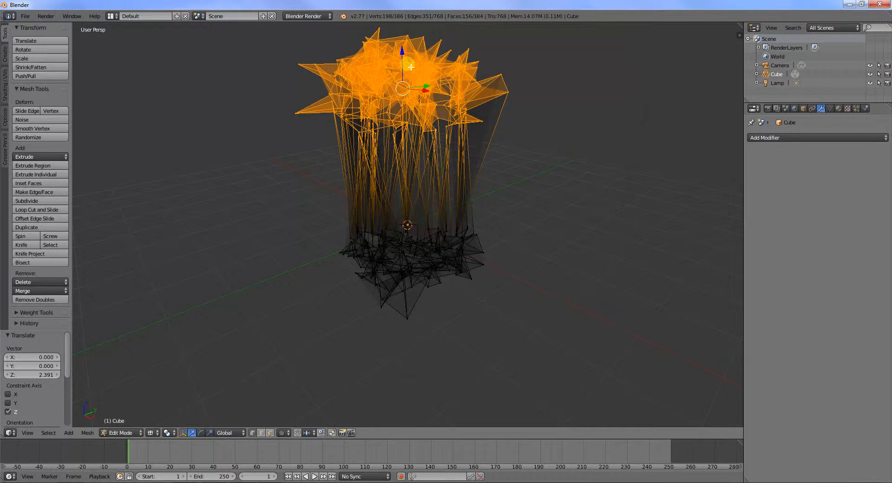
- Box-select the stretched mesh's upper part on the positive X side and move it outward along the global X axis
key("a")
key("b")
left_click_drag(424, 27, 546, 144)
key("g")
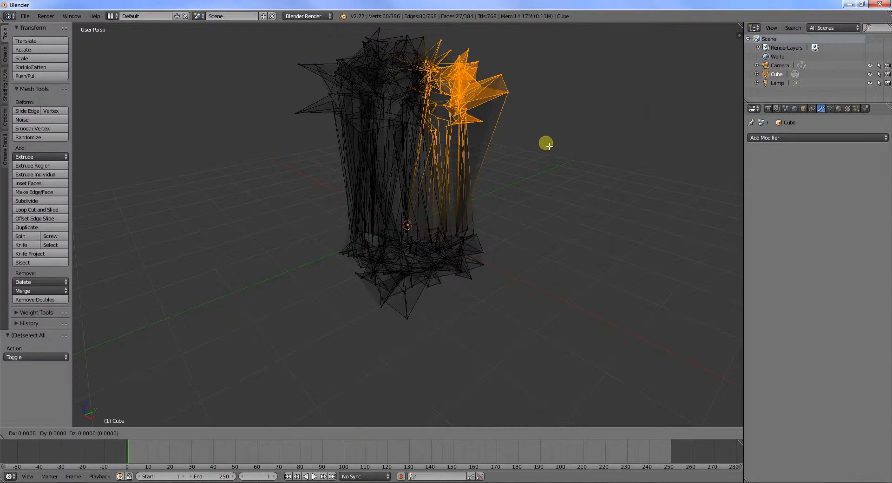
key("x")
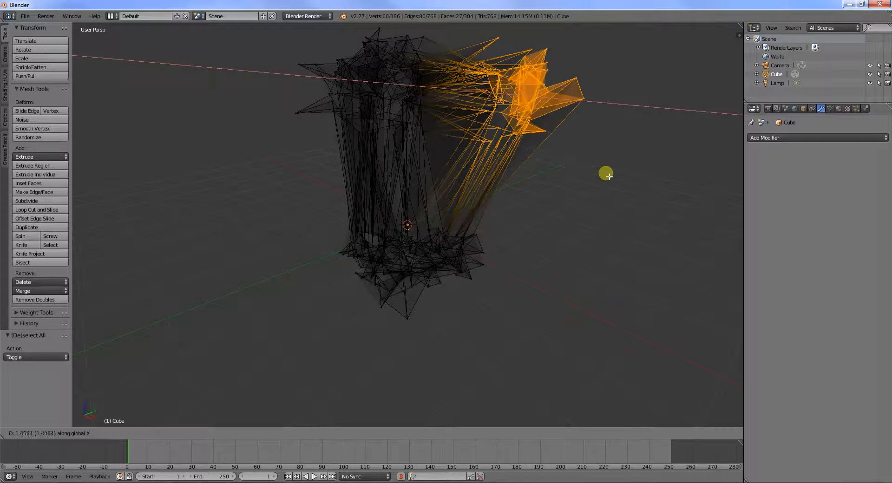
left_click(626, 185)
key("a")
key("a")
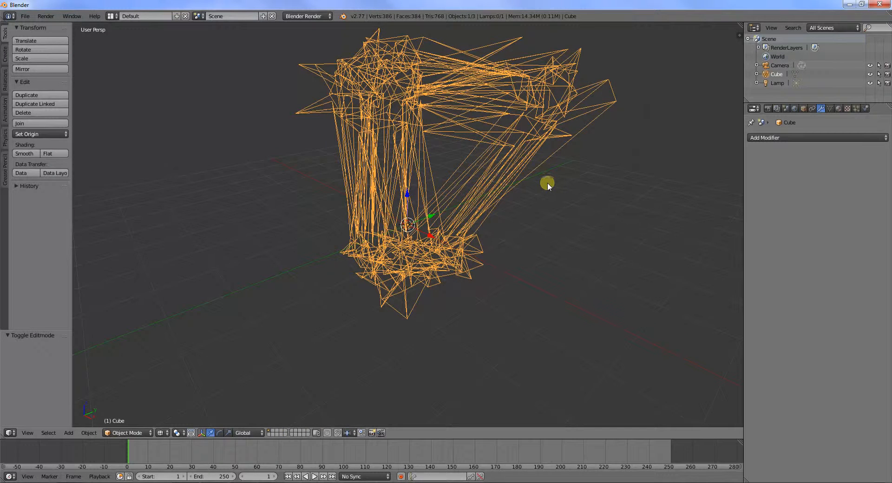
- Return the distorted cube to Object Mode with solid shading and add a Corrective Smooth modifier to it
key("Tab")
middle_click_drag(260, 186, 306, 205)
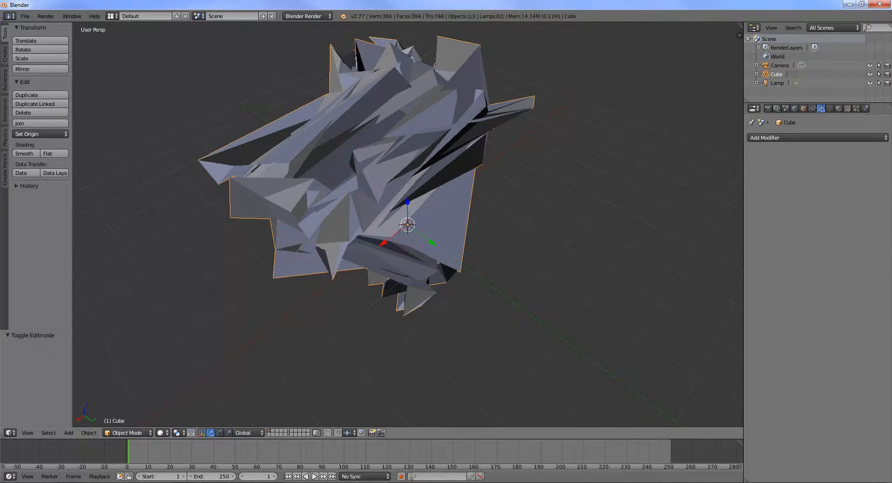
middle_click_drag(329, 259, 648, 256)
left_click(814, 138)
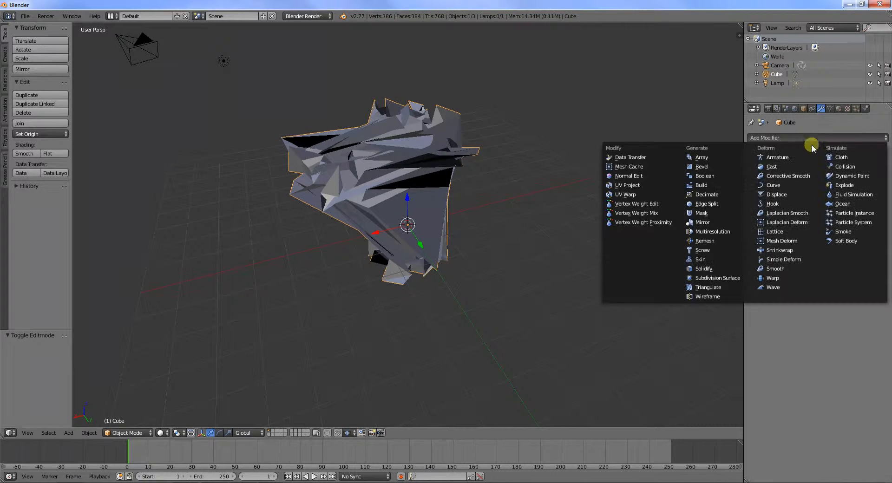
left_click(806, 178)
- Set the Corrective Smooth modifier's Factor to 0.750, Repeat to 1 and Smooth Type to Length Weight
left_click_drag(806, 177, 832, 178)
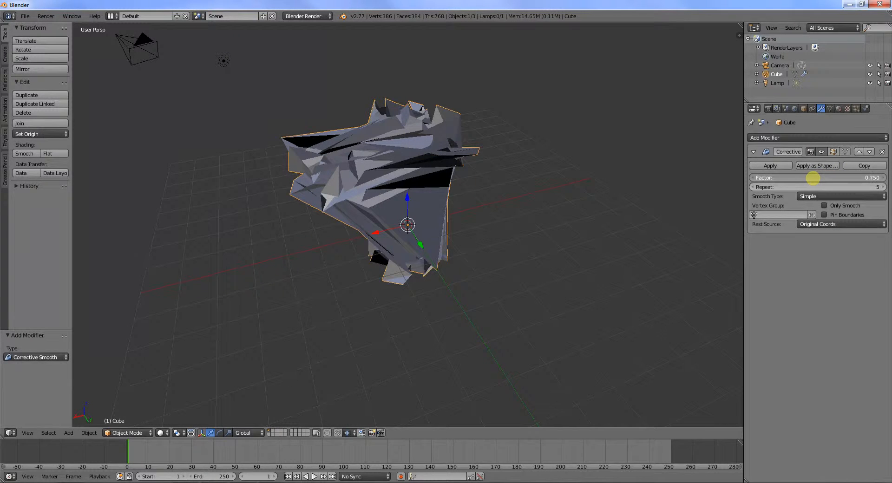
mouse_move(811, 186)
left_mouse_down()
mouse_move(828, 186)
mouse_move(806, 186)
left_mouse_up()
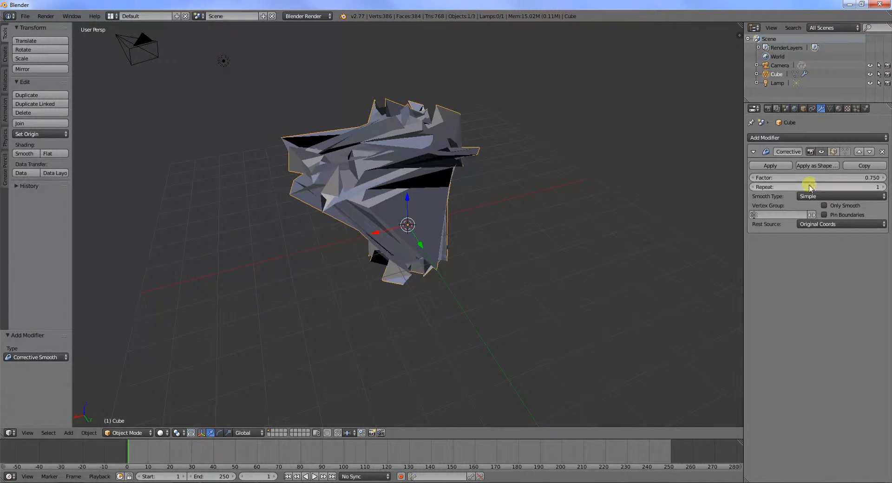
left_click(815, 196)
left_click(817, 179)
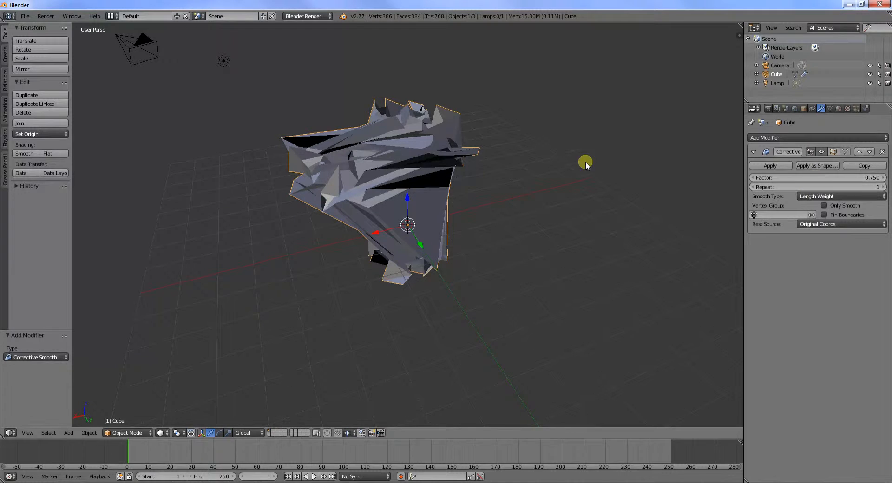
- Select the cube's whole mesh in Edit Mode and enable the modifier's display in that mode
key("Tab")
key("a")
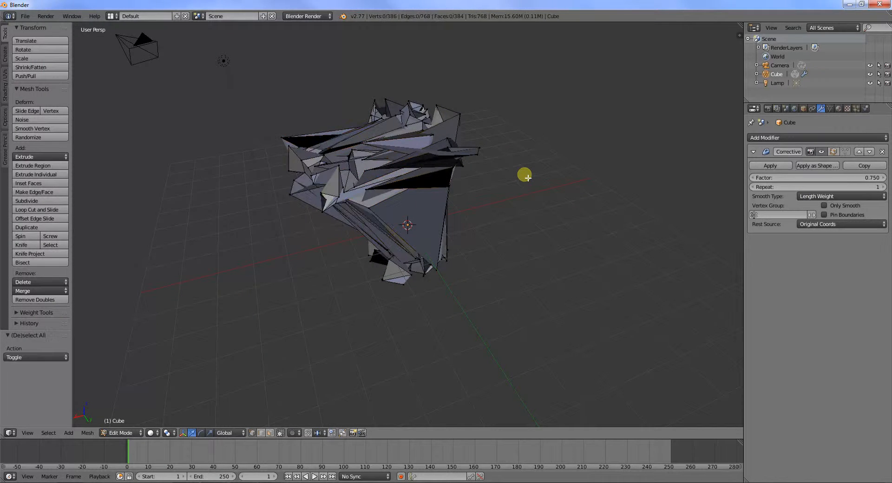
key("a")
left_click(833, 152)
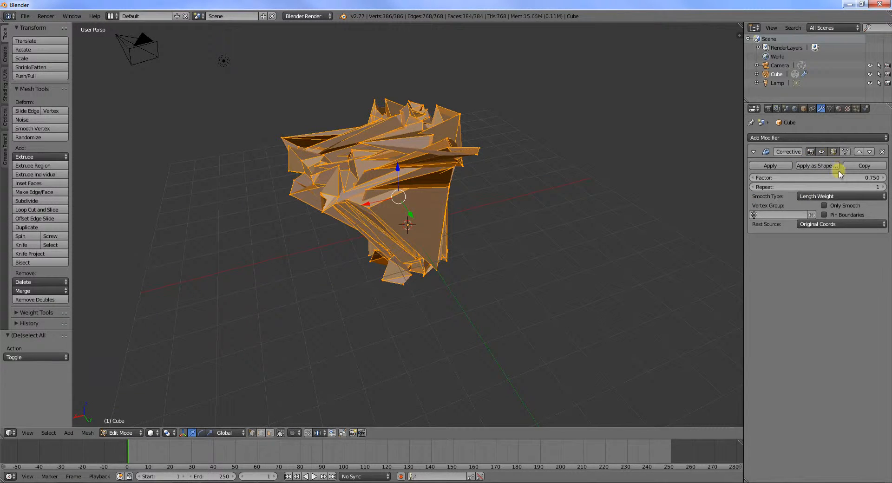
- Set the modifier's Factor to 0.950, Repeat to 0 and Smooth Type to Simple
left_click_drag(854, 180, 885, 187)
left_click_drag(813, 187, 790, 187)
left_click(828, 196)
left_click(818, 187)
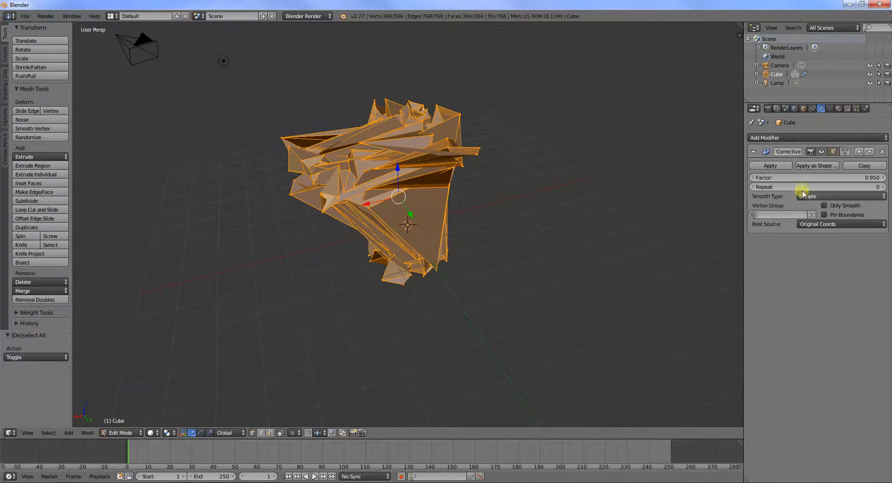
- Bind the base pose using the Bind Coords rest source and switch the rest source back to Original Coords
key("Tab")
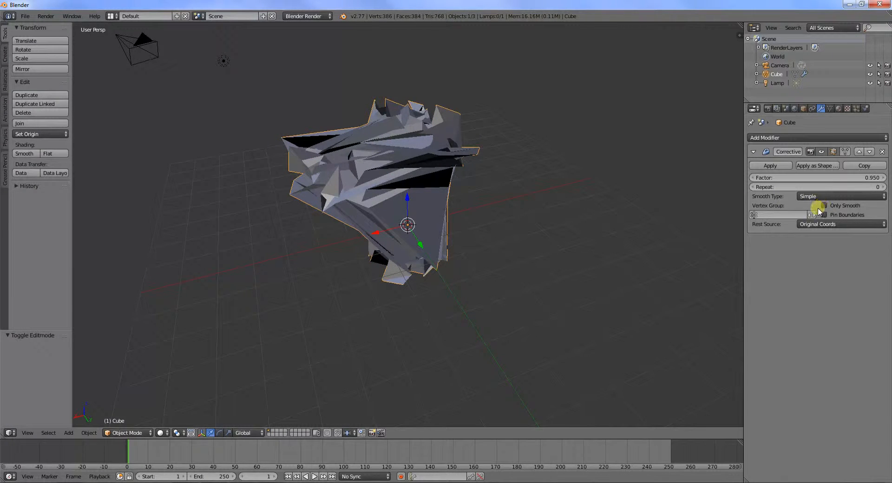
key("Tab")
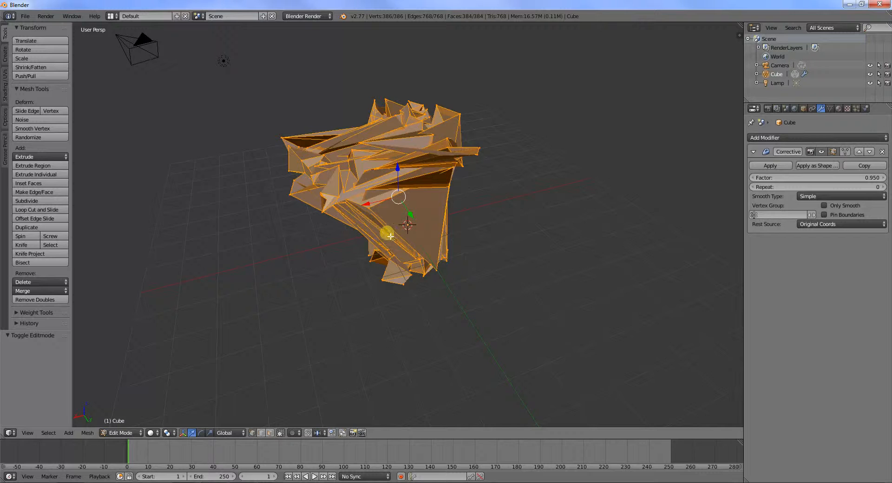
mouse_move(350, 229)
middle_mouse_down()
mouse_move(391, 235)
mouse_move(393, 224)
mouse_move(350, 219)
middle_mouse_up()
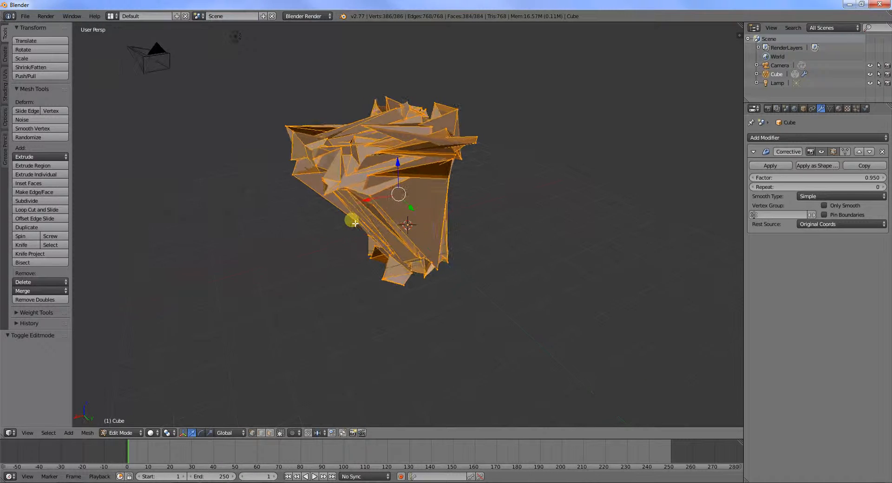
left_click(820, 225)
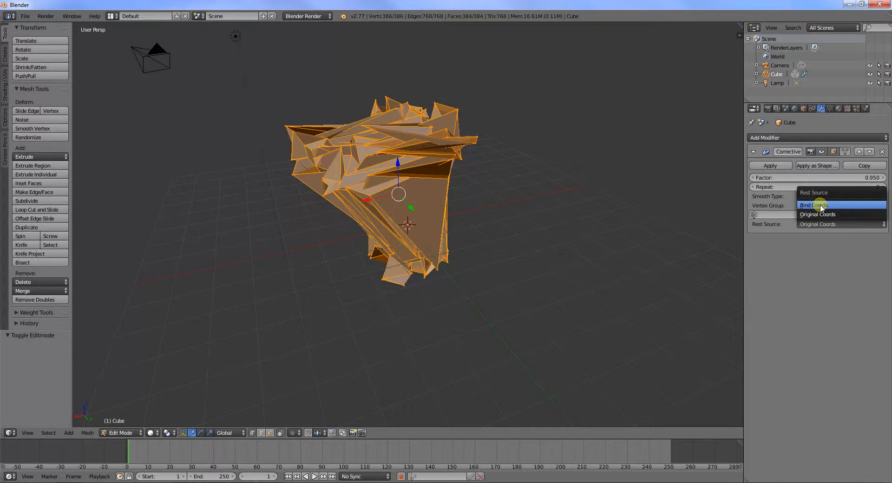
left_click(819, 202)
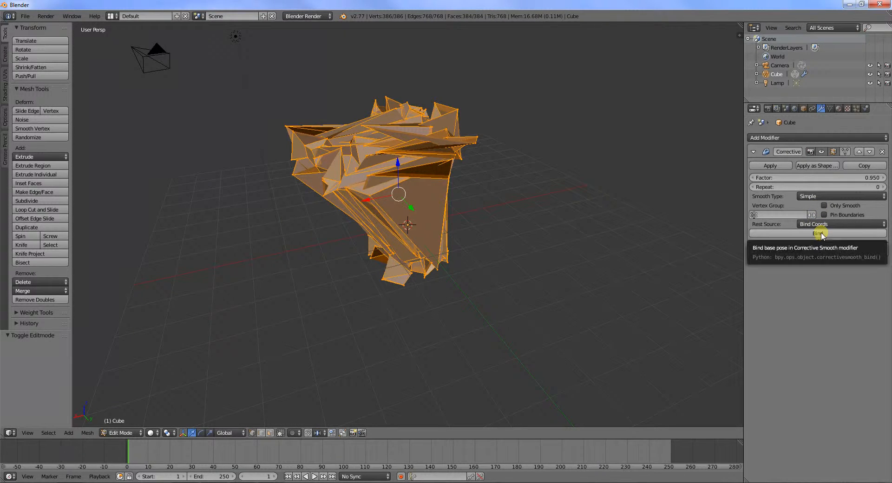
left_click(819, 233)
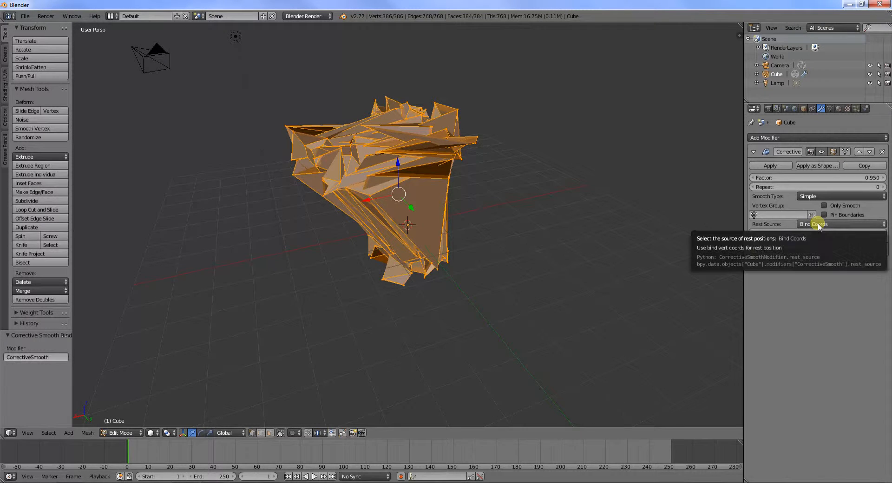
left_click(844, 225)
left_click(832, 215)
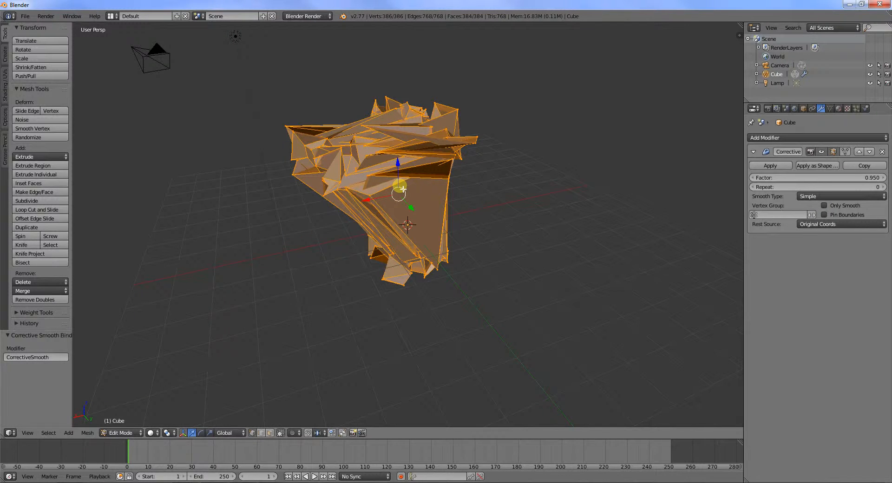
- Delete all of the cube's vertices and add a Monkey mesh in their place
key("x")
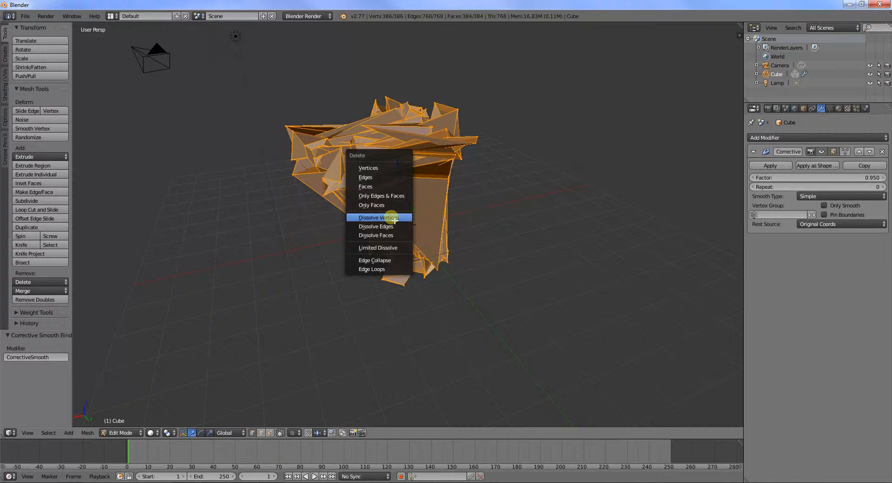
left_click(386, 174)
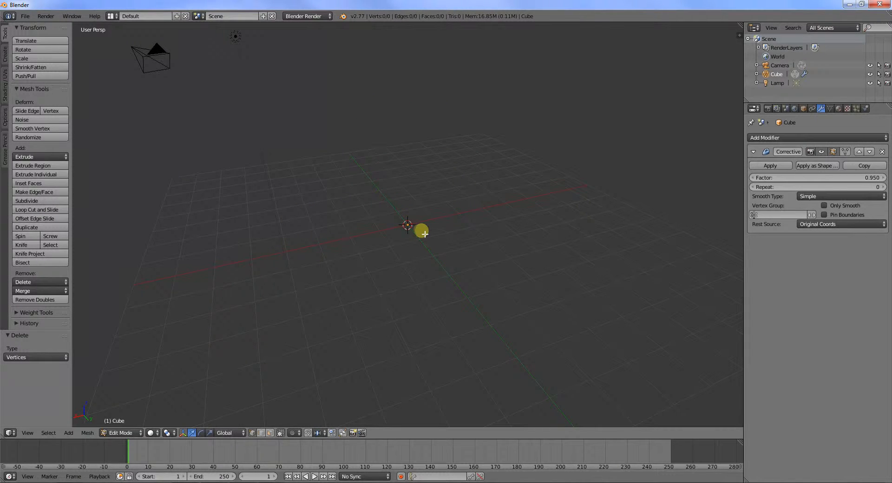
key("shift+a")
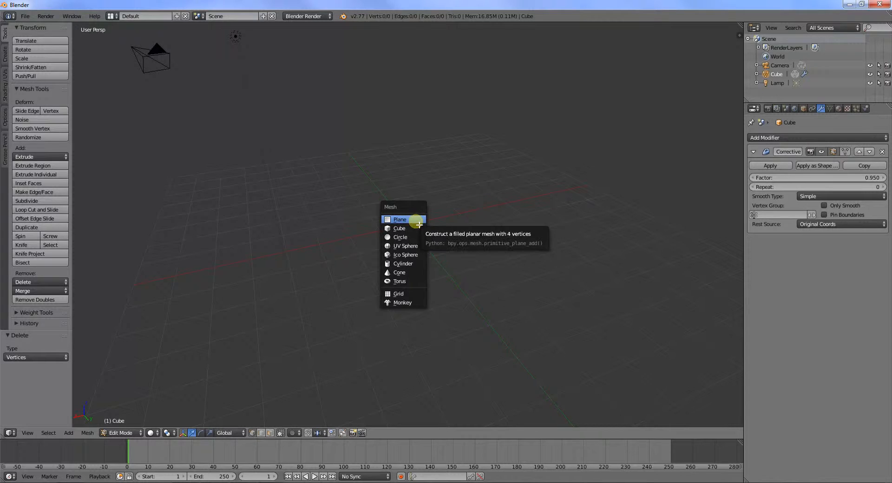
left_click(402, 303)
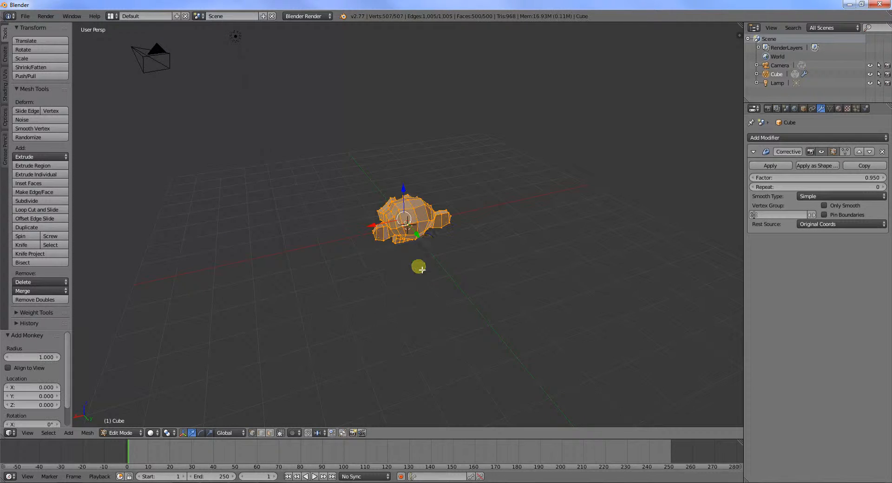
- Raise the whole monkey mesh along the global Z axis
middle_click_drag(393, 248, 472, 233)
key("g")
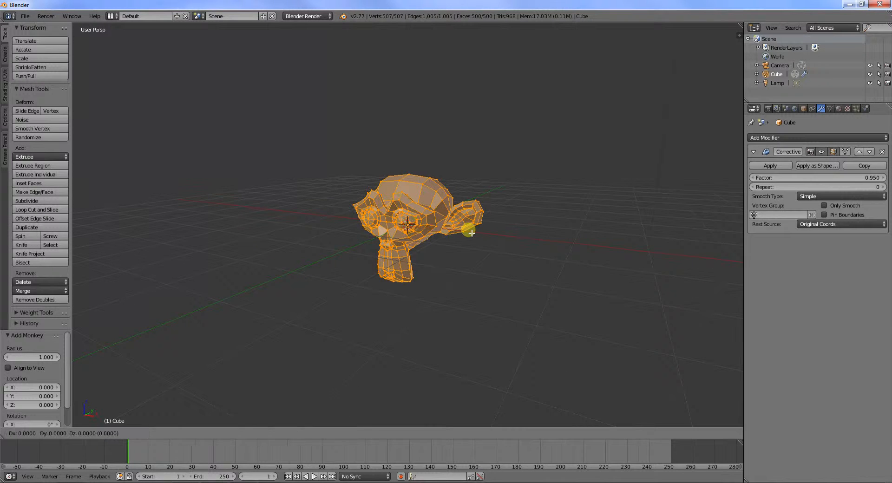
key("z")
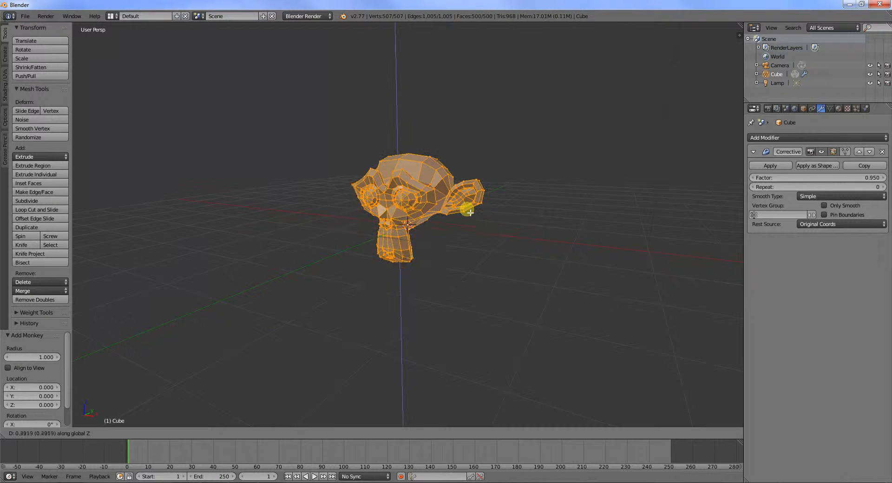
left_click(464, 188)
- Remove the existing Corrective Smooth modifier and add a fresh one to the monkey
left_click(884, 152)
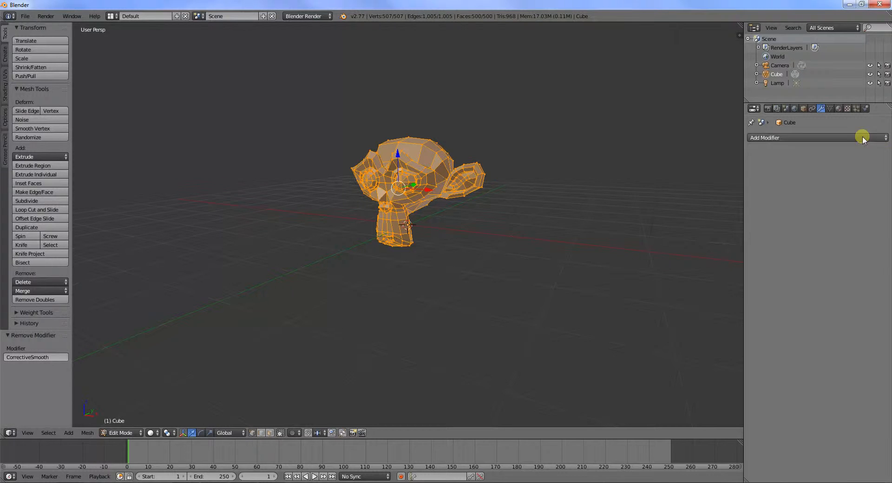
left_click(863, 137)
left_click(790, 177)
middle_click_drag(481, 197, 468, 213)
scroll(506, 200, "up", 3)
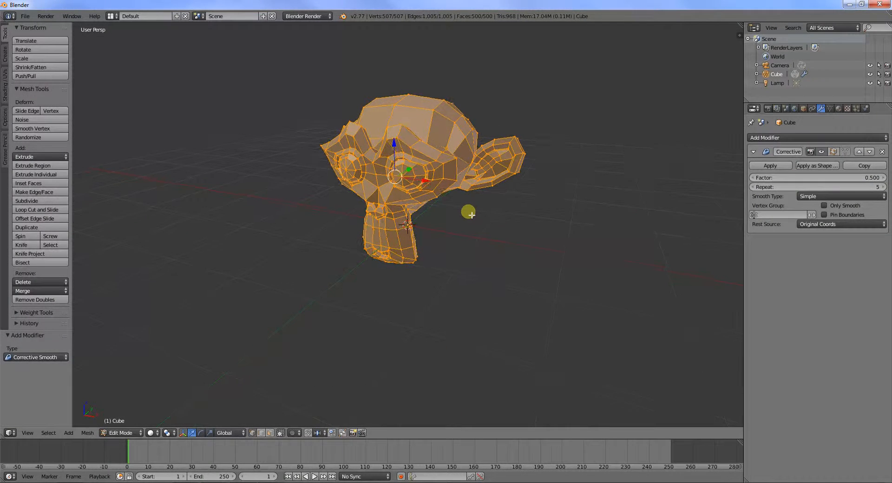
- In Object Mode, enable Only Smooth on the monkey's modifier and set its Repeat to 19
key("Tab")
left_click(826, 205)
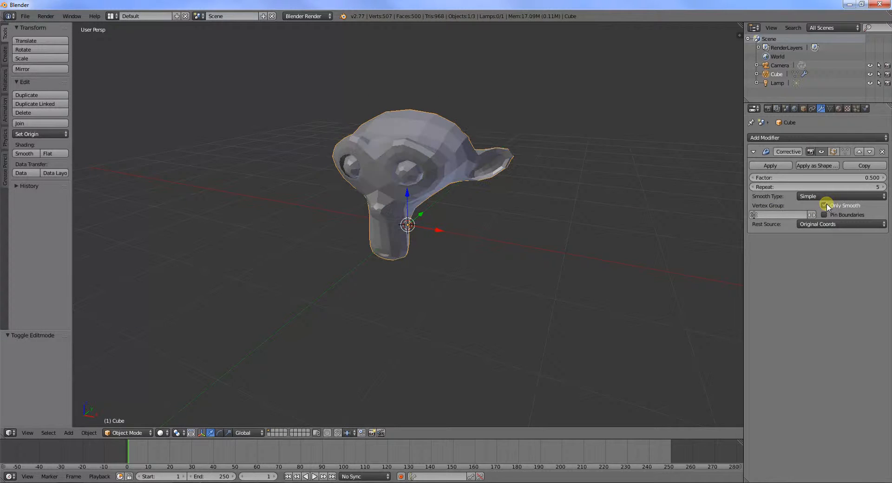
left_click(825, 206)
left_click(823, 186)
type("19")
key("Return")
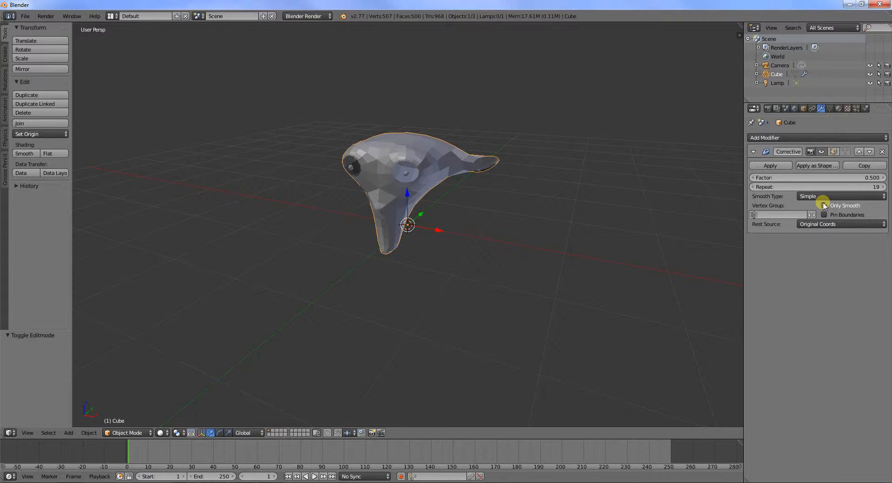
- Disable Only Smooth and set the modifier's Factor to 1.000 and Repeat to 54
left_click(824, 202)
left_click(820, 177)
type("1")
key("Return")
left_click(818, 186)
type("54")
key("Return")
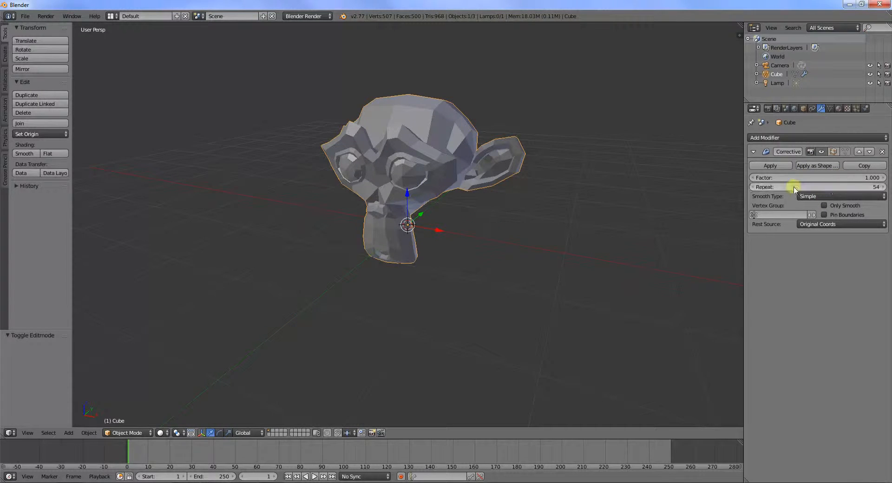
- Toggle Only Smooth to compare its effect, leave it enabled and adjust the smoothing strength
left_click(824, 204)
left_click(824, 203)
left_click(824, 203)
mouse_move(847, 188)
left_mouse_down()
mouse_move(790, 185)
mouse_move(850, 178)
left_mouse_up()
- Set the Smooth Type to Length Weight and Repeat to 10, and enable Pin Boundaries
left_click(858, 195)
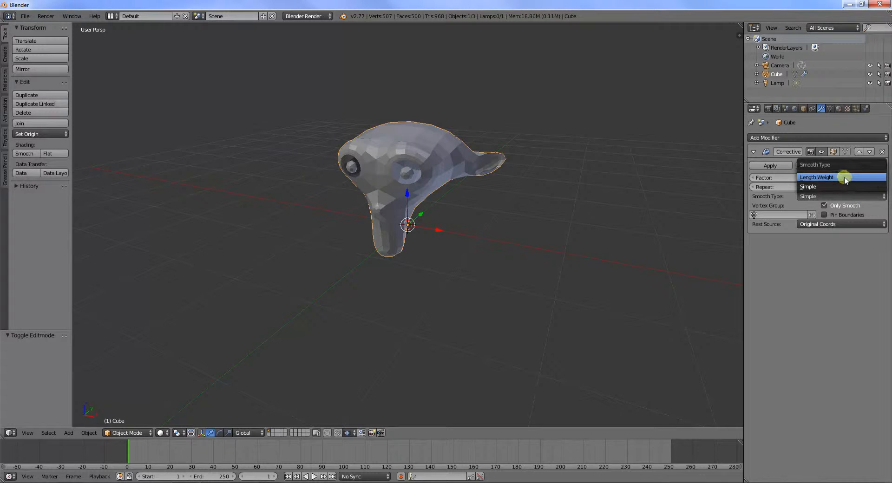
left_click(845, 180)
left_click_drag(820, 187, 801, 188)
left_click(825, 215)
- Insert a keyframe on the modifier's Factor value and delete it again
right_click(798, 178)
left_click(797, 180)
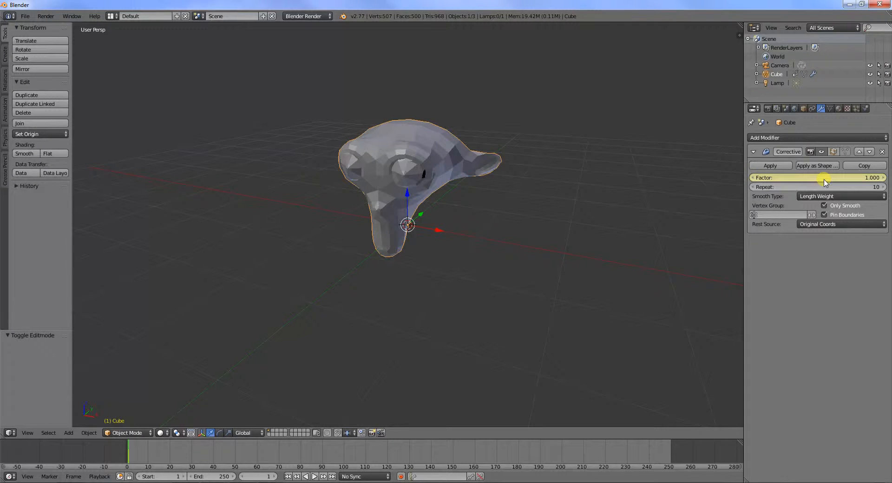
right_click(825, 179)
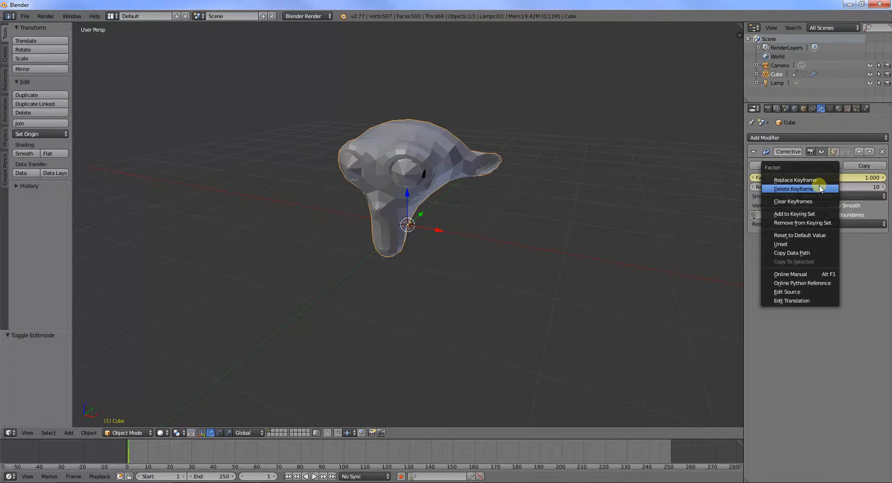
left_click(822, 189)
- Set the modifier's Factor to 0.950 and Repeat to 54, and turn Pin Boundaries off
left_click_drag(822, 178, 876, 187)
middle_click_drag(512, 181, 639, 207)
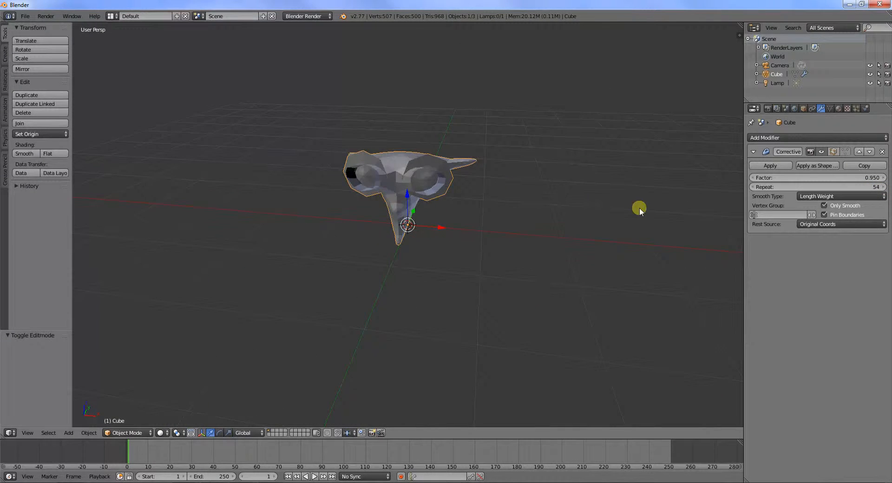
left_click(825, 215)
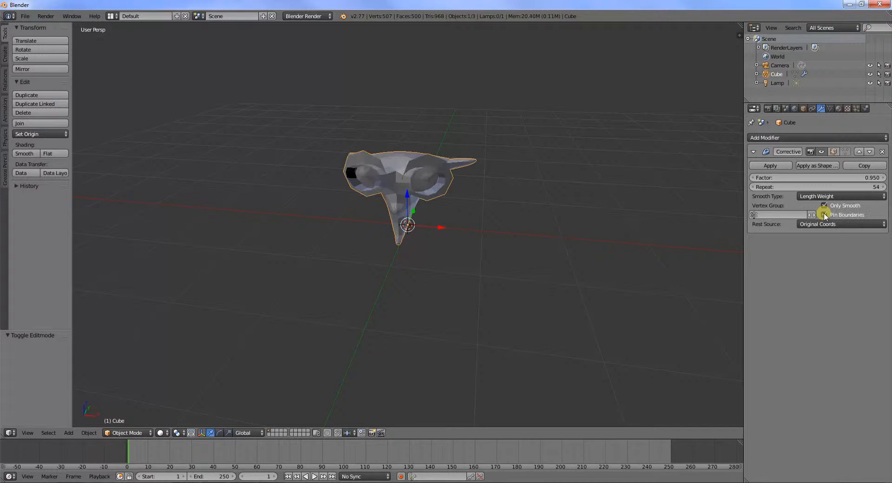
left_click(824, 215)
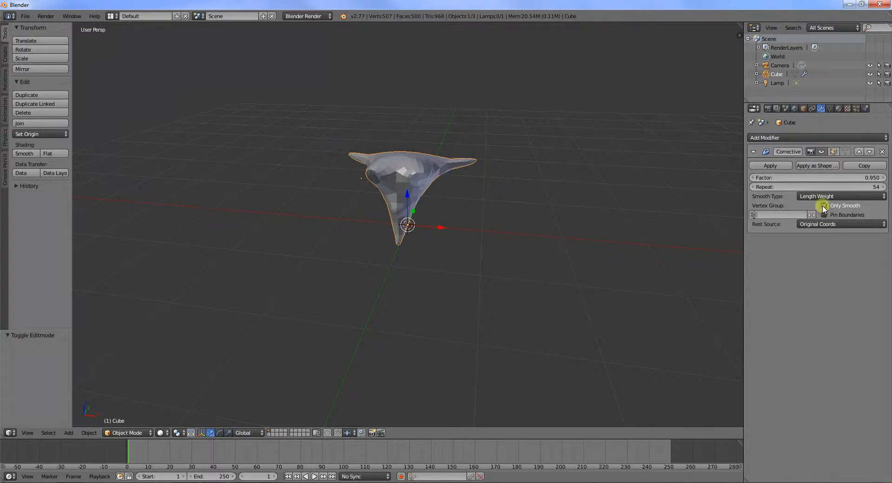
- Turn off Only Smooth, set Repeat to 37 and Factor to 1.000, and check the monkey's mesh in Edit Mode
left_click(825, 204)
left_click_drag(824, 186, 774, 187)
middle_click_drag(449, 200, 439, 223)
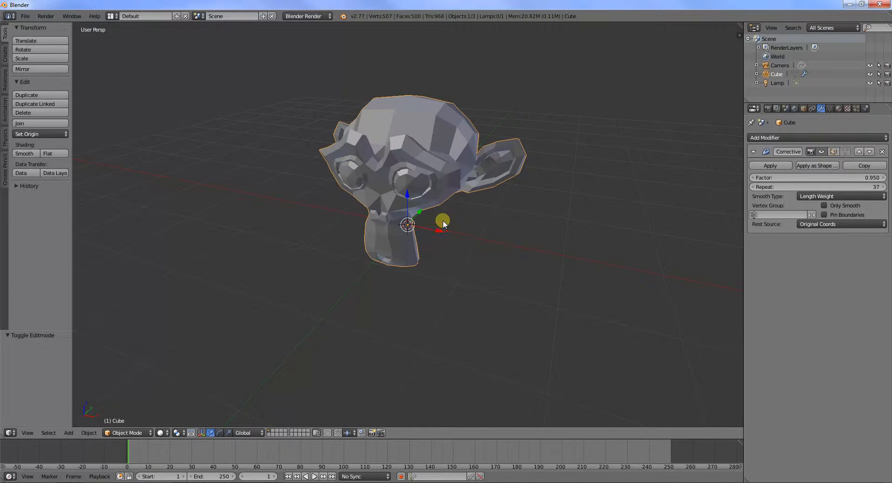
key("Tab")
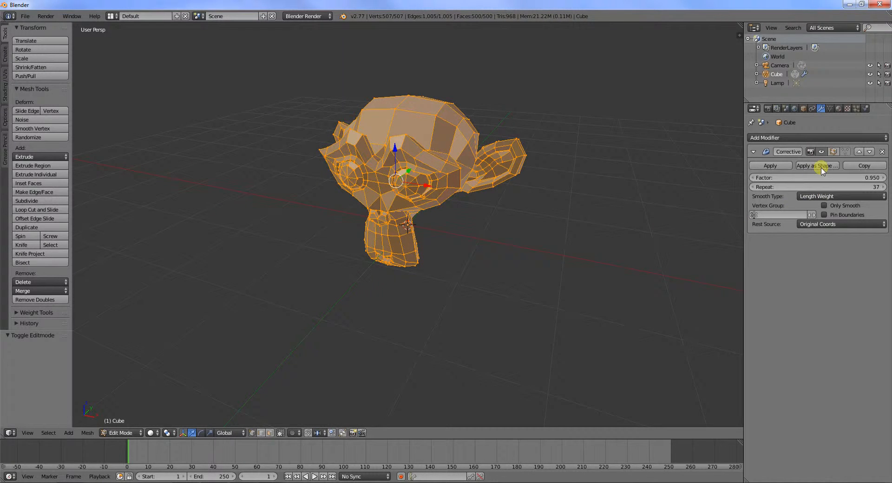
mouse_move(784, 185)
left_mouse_down()
mouse_move(805, 186)
mouse_move(769, 185)
mouse_move(790, 178)
left_mouse_up()
key("Tab")
- Set the Smooth Type to Simple with Original Coords as Rest Source, enable Only Smooth and set Repeat to 1
left_click(798, 194)
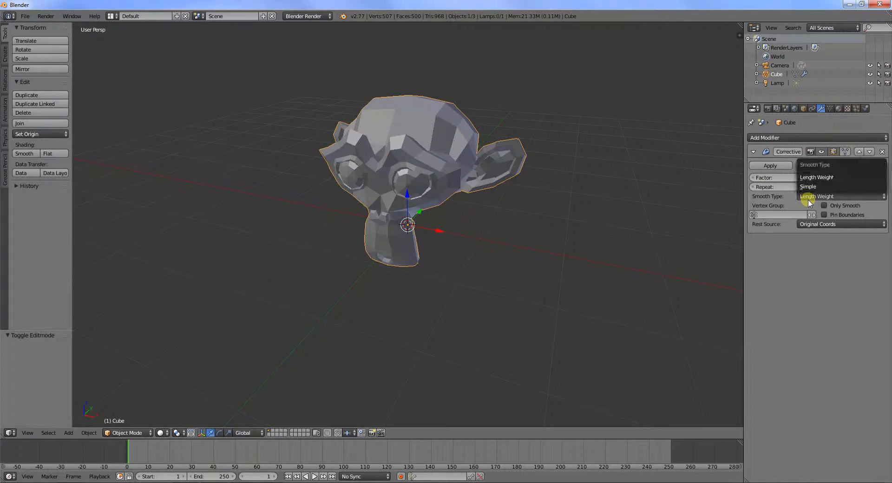
left_click(805, 186)
left_click(823, 227)
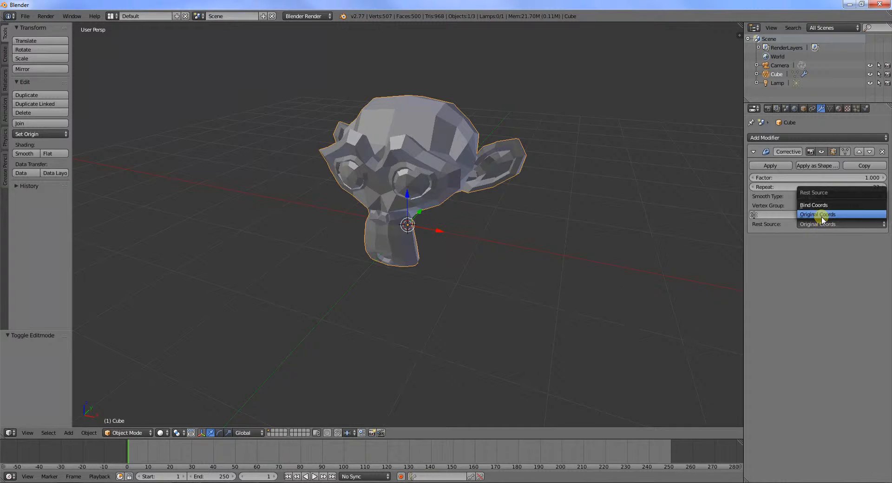
left_click_drag(785, 187, 739, 188)
left_click(824, 205)
left_click(818, 196)
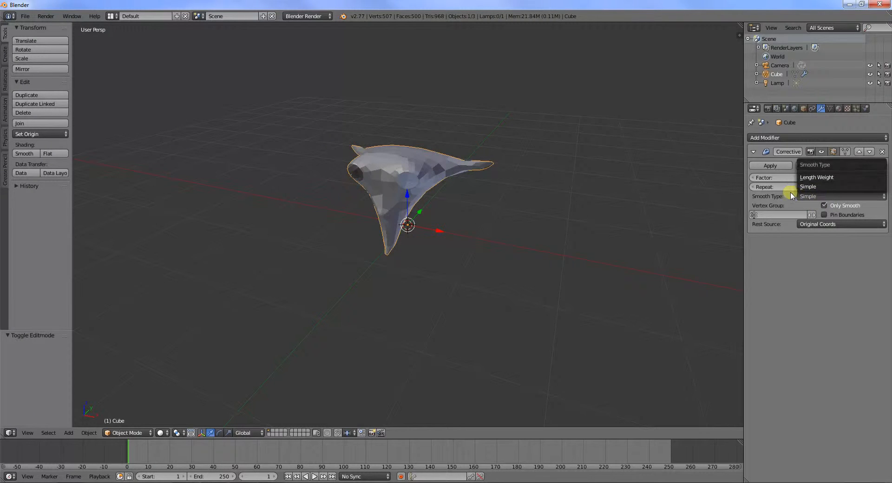
left_click_drag(829, 187, 788, 186)
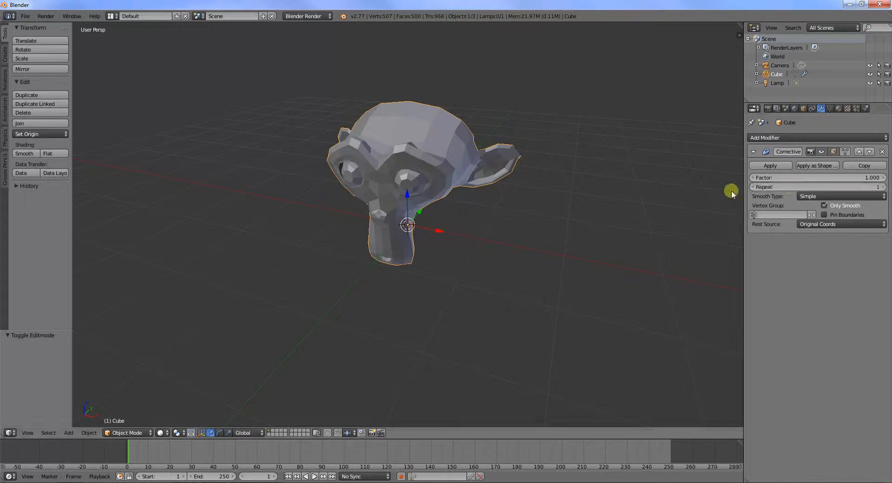
- Try different smoothing strengths with the Simple type, ending with Factor 0.900 and Repeat 2
middle_click_drag(685, 209, 731, 222)
left_click_drag(829, 177, 749, 166)
mouse_move(829, 187)
left_mouse_down()
mouse_move(847, 187)
mouse_move(820, 185)
left_mouse_up()
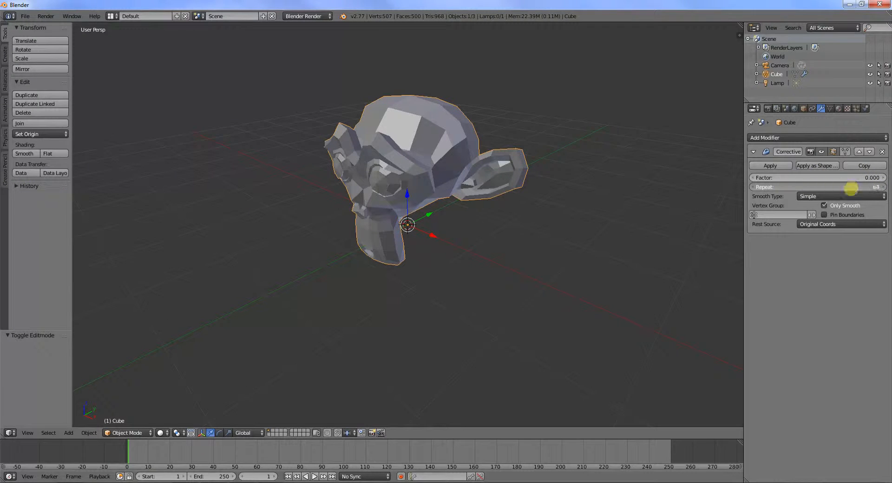
left_click_drag(793, 179, 846, 185)
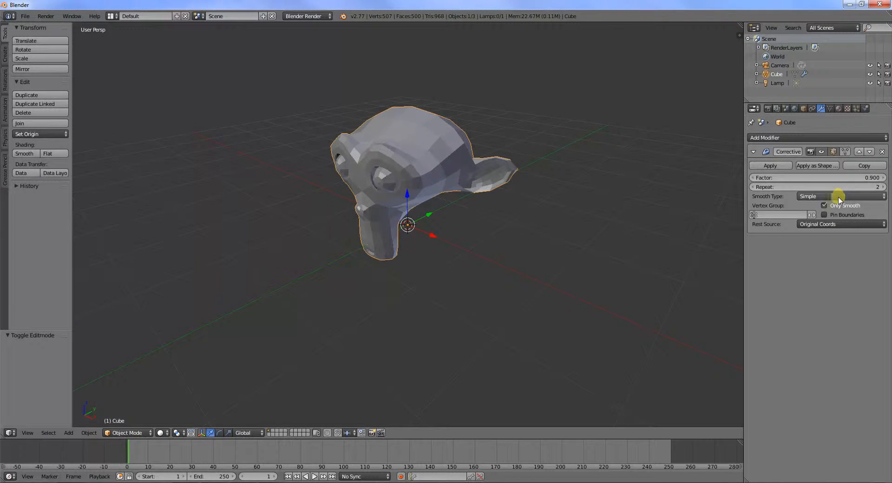
- Change the Smooth Type to Length Weight and set Repeat to 14
left_click(841, 197)
left_click(835, 176)
left_click_drag(830, 186, 834, 187)
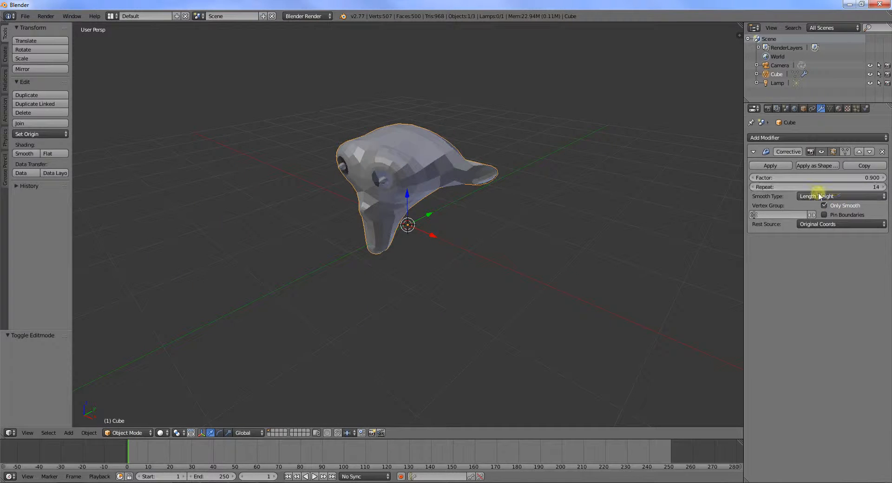
- Compare the Simple and Length Weight smooth types, then toggle Only Smooth, keeping Length Weight and Only Smooth active
left_click(816, 194)
left_click(818, 185)
left_click(815, 197)
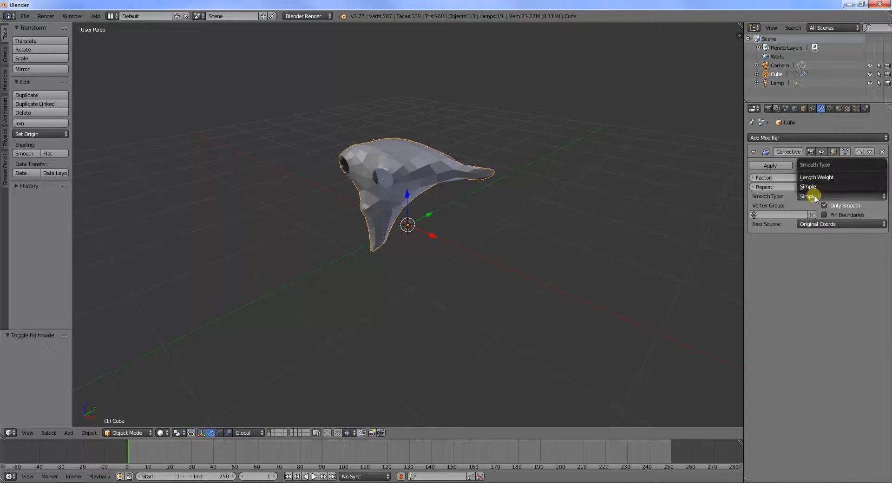
left_click(814, 177)
left_click(824, 214)
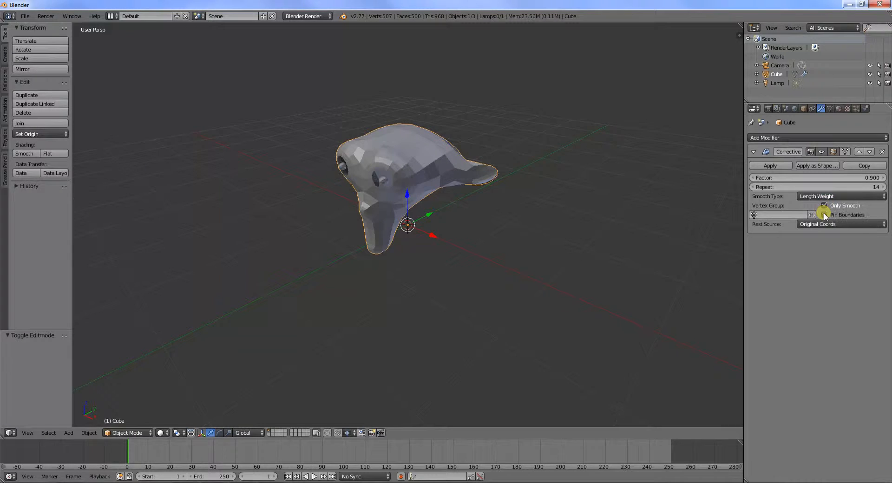
left_click(824, 205)
left_click(825, 205)
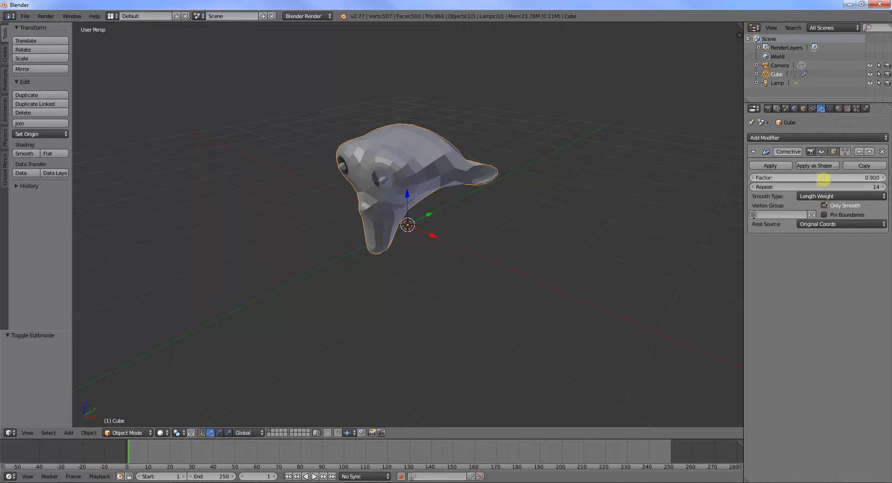
- Set the Factor to 0.000 and remove the Corrective Smooth modifier from the monkey mesh
left_click_drag(768, 178, 753, 179)
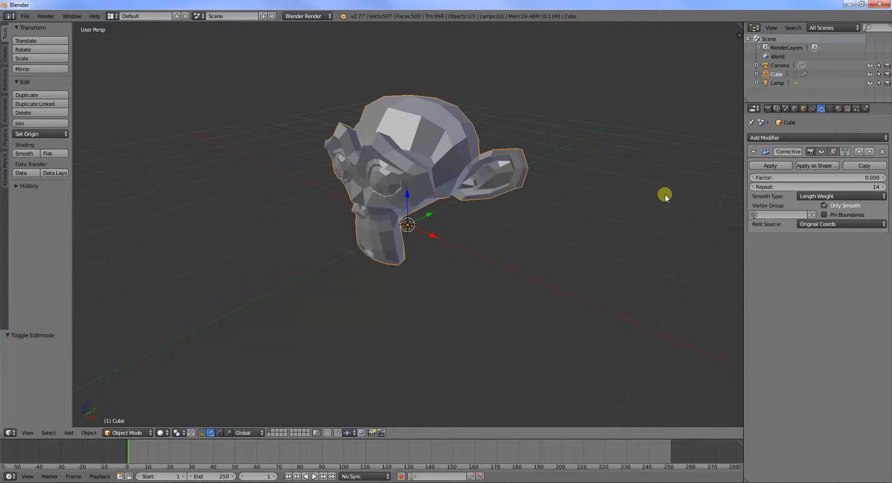
left_click(882, 152)
middle_click_drag(345, 243, 414, 251)
middle_click_drag(467, 277, 483, 256)
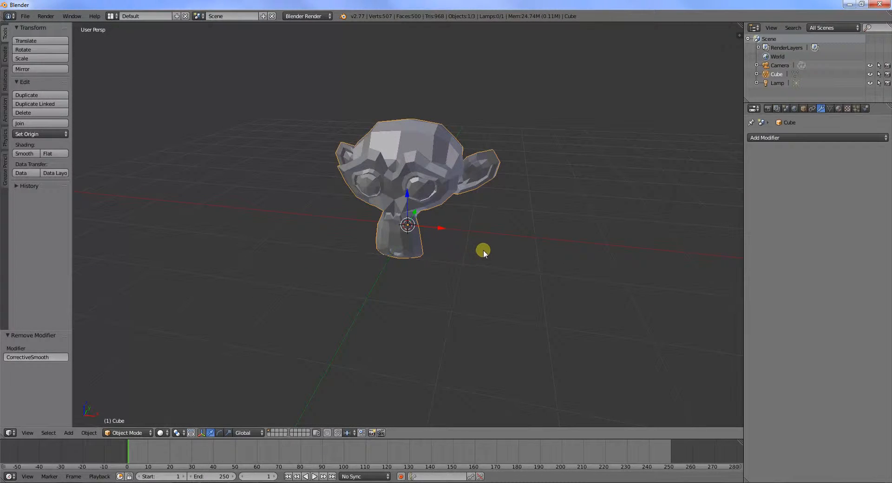
- Add a Curve modifier to the monkey mesh, try the Z deformation axis and remove the modifier again
left_click(815, 138)
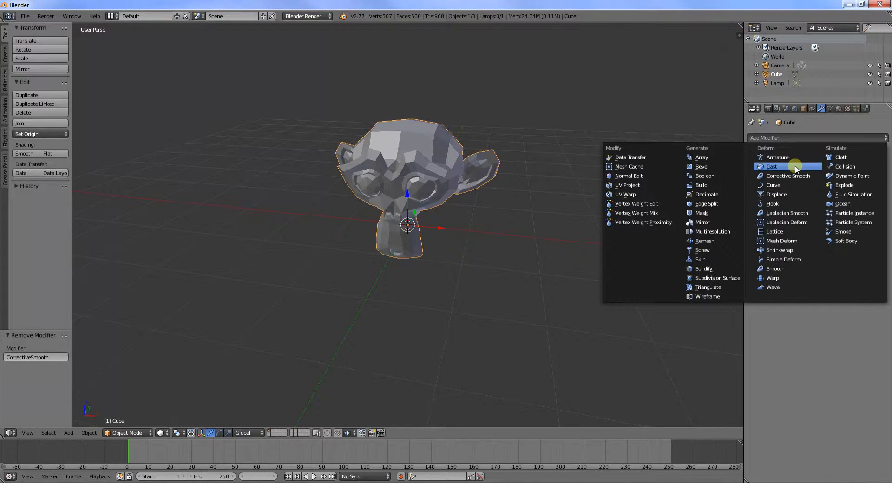
left_click(793, 185)
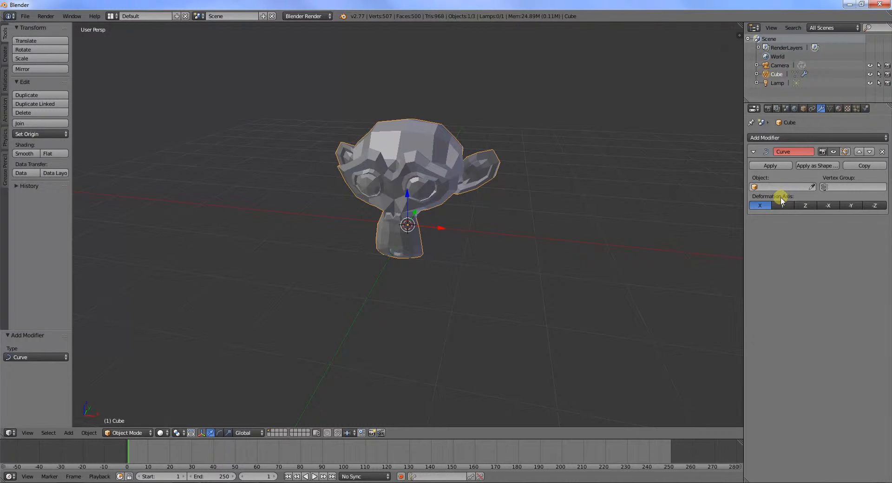
left_click(753, 186)
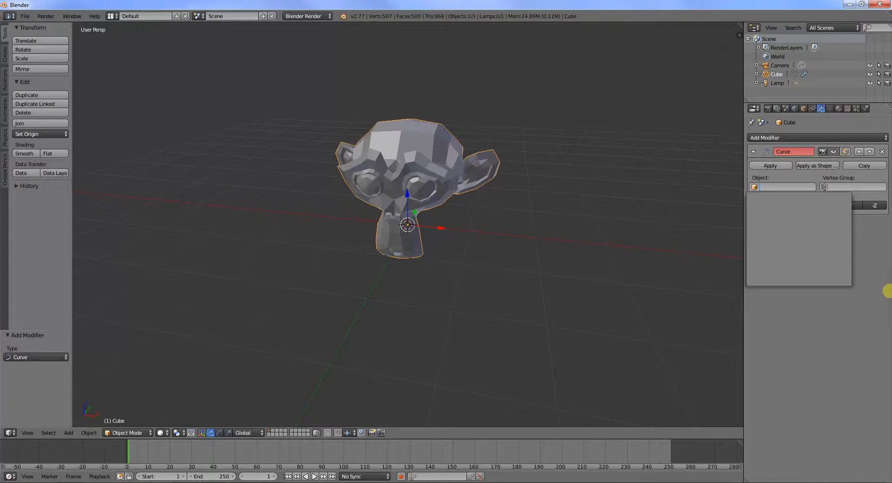
left_click(869, 281)
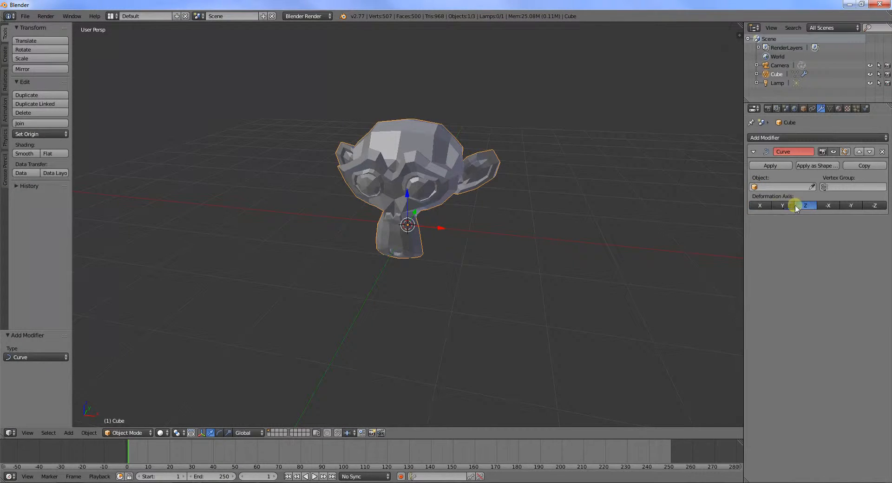
left_click(882, 152)
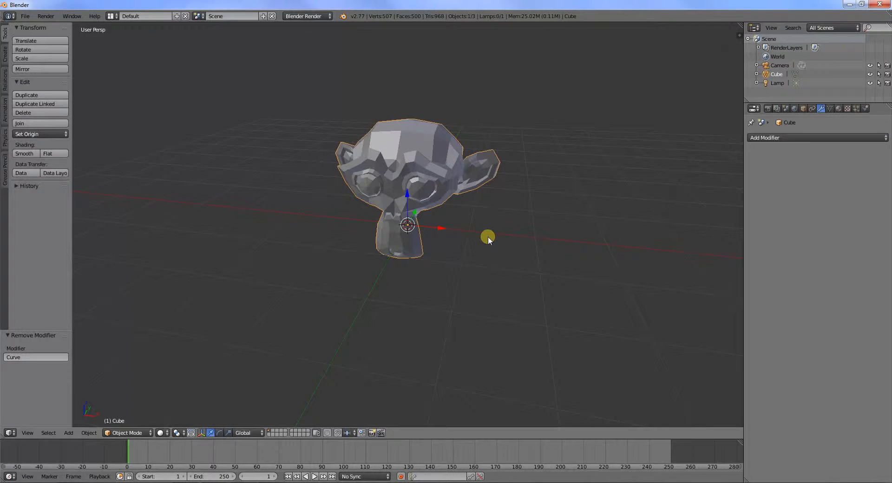